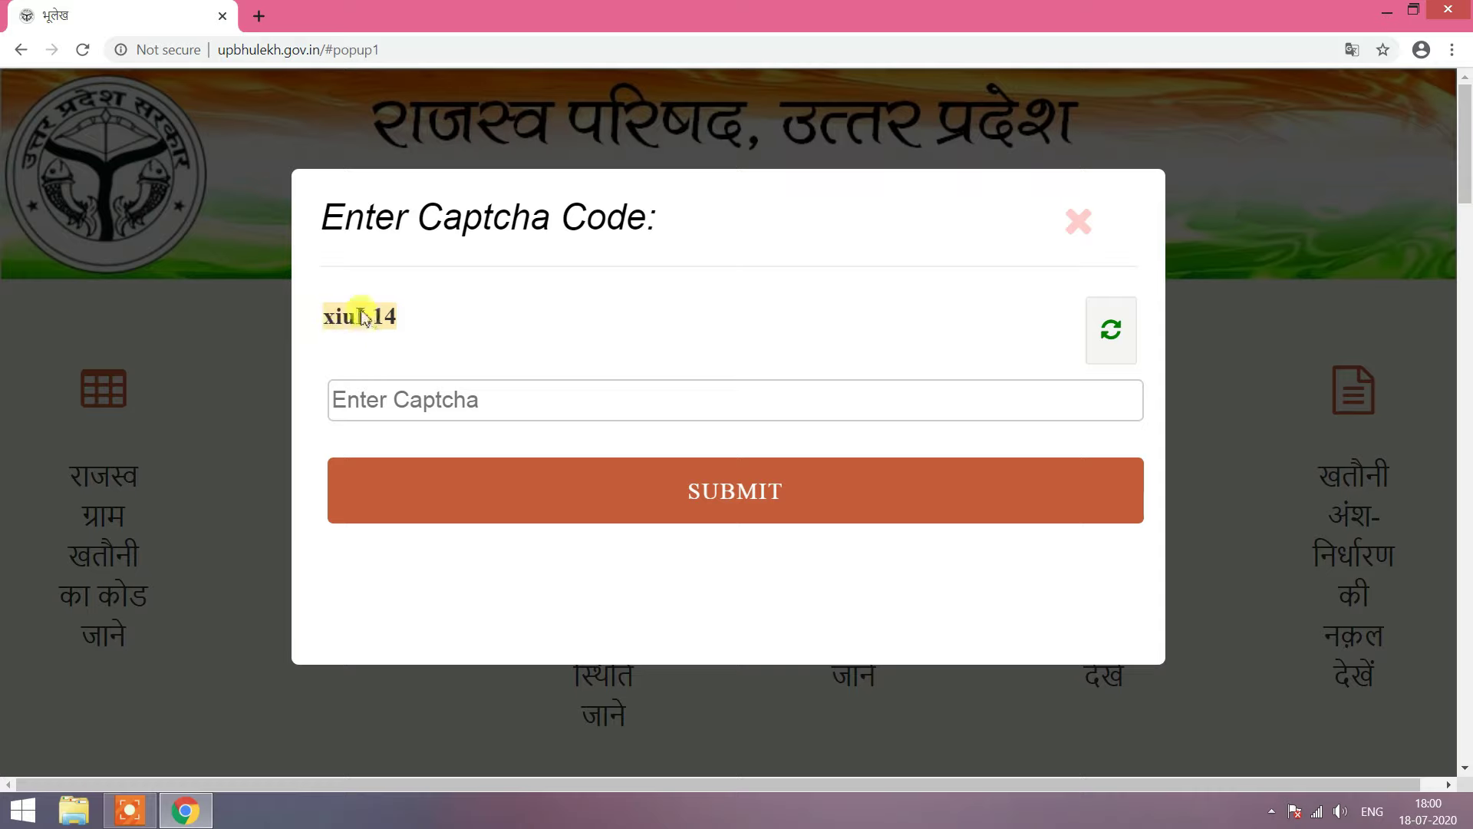
Step: Refresh the captcha, enter the newly shown code and submit it to reach the khatauni selection page
{"action": "left_click", "coordinate": [441, 402]}
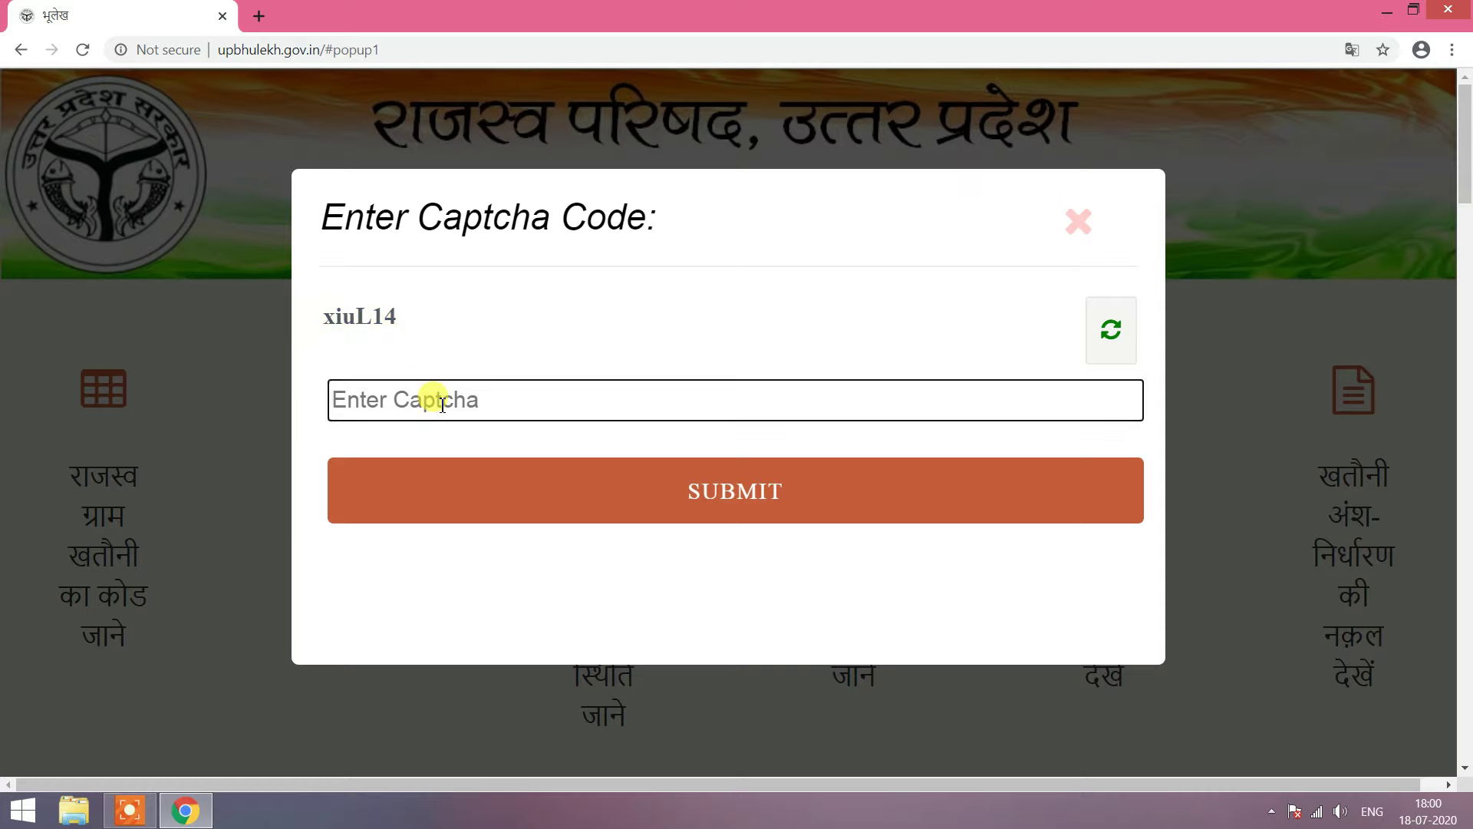
{"action": "left_click", "coordinate": [431, 338]}
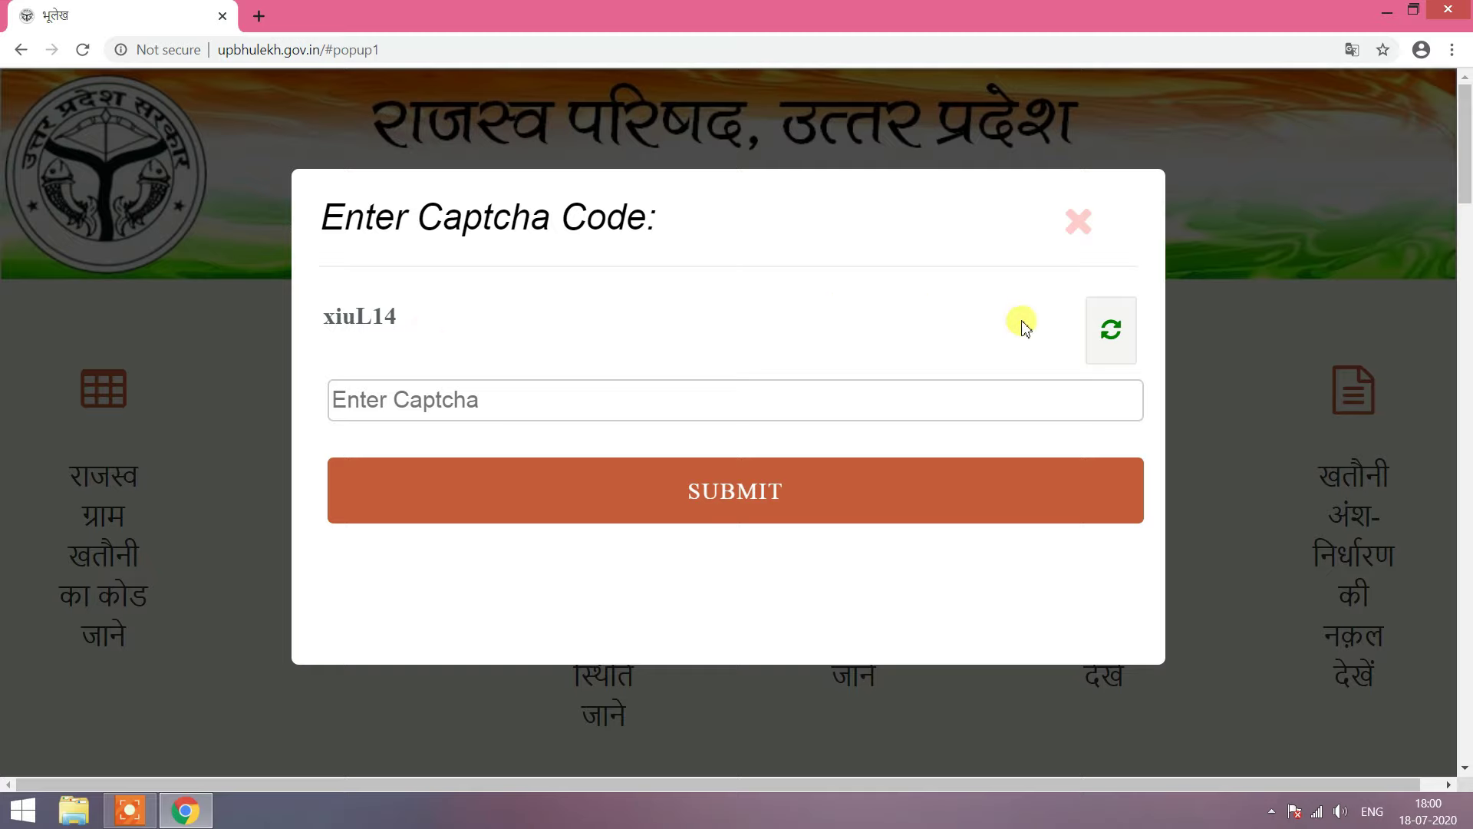
{"action": "left_click", "coordinate": [1112, 332]}
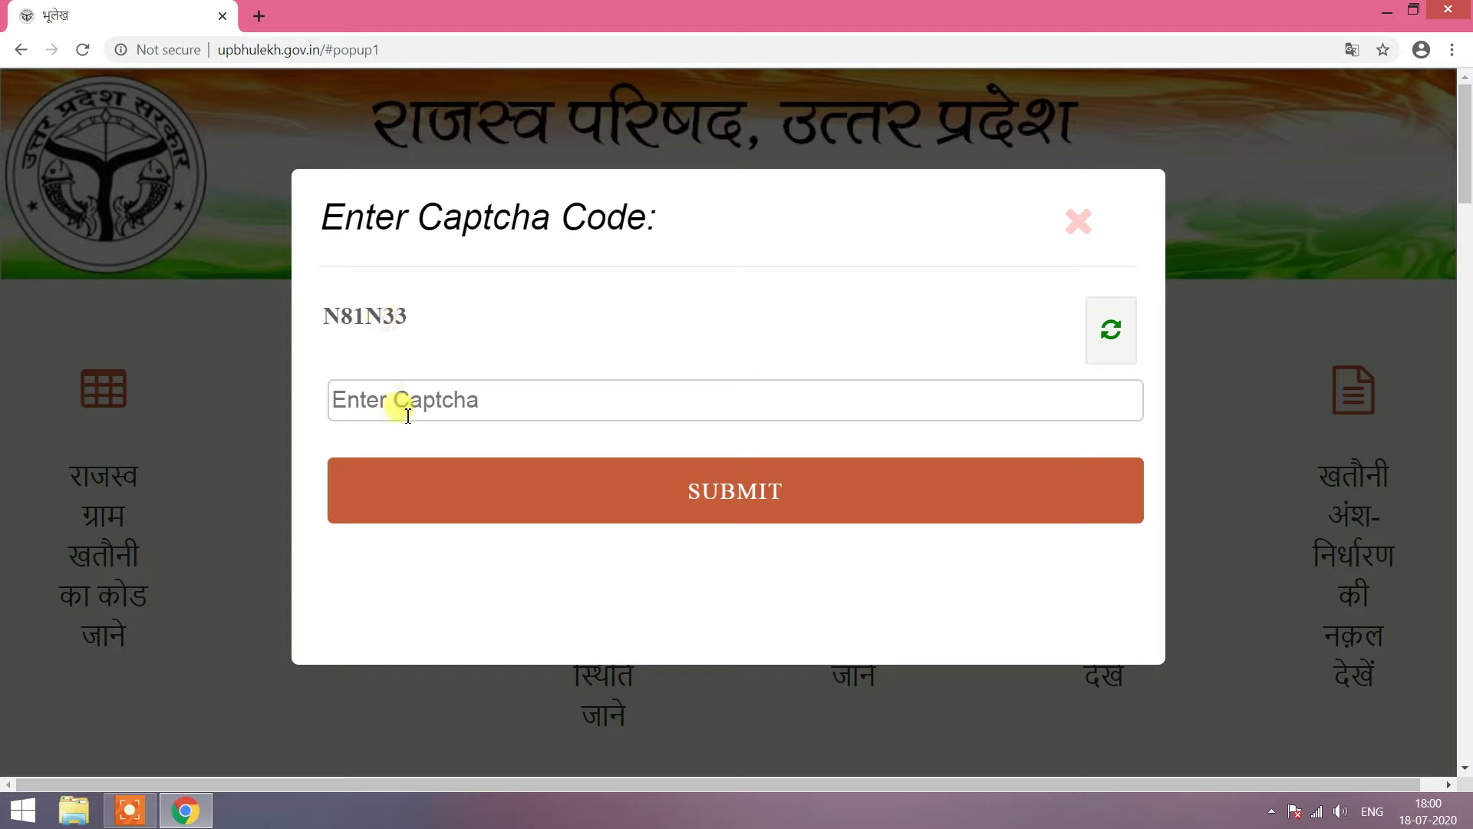
{"action": "left_click", "coordinate": [451, 403]}
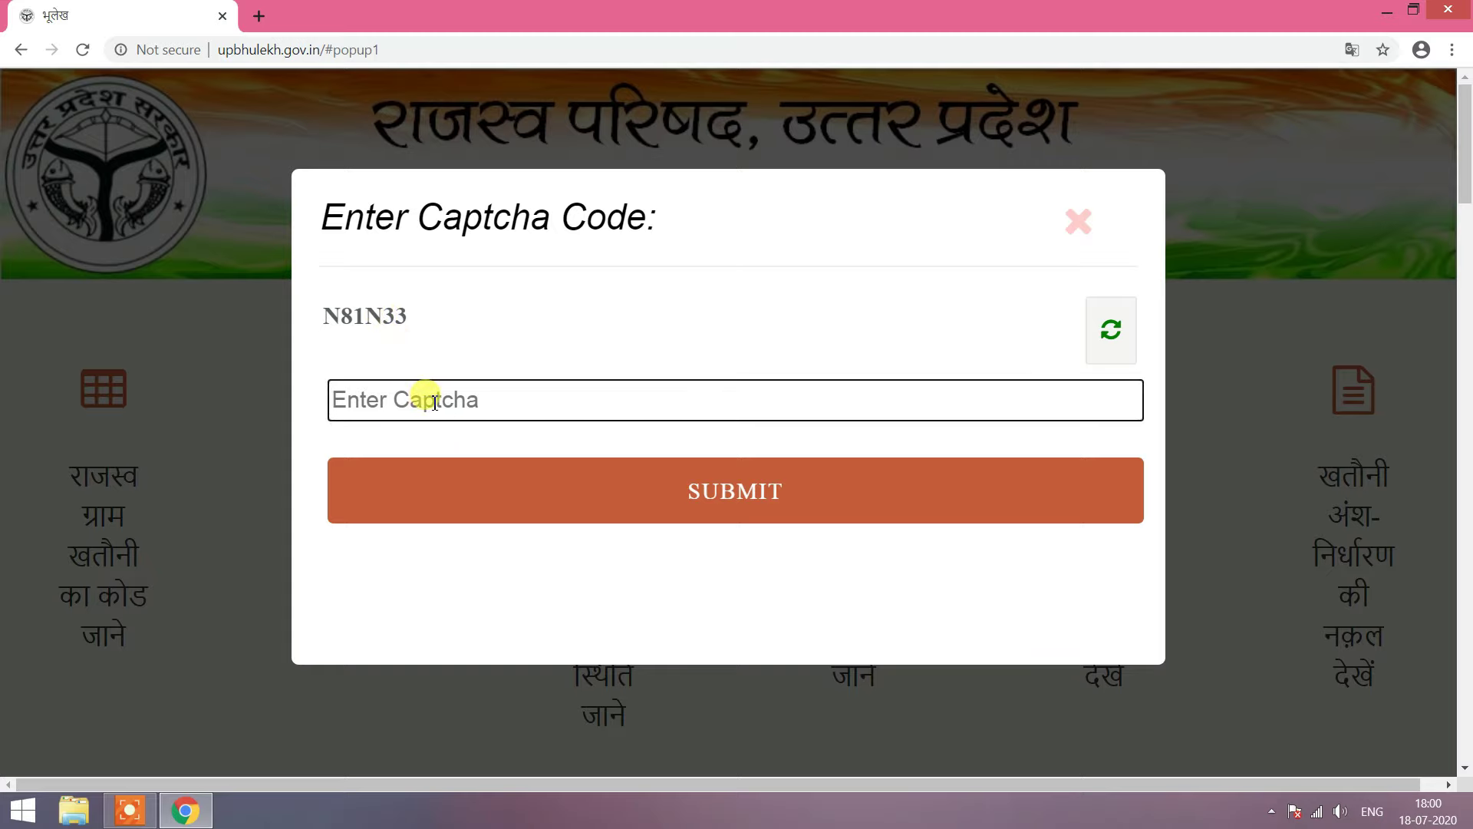
{"action": "type", "text": "N"}
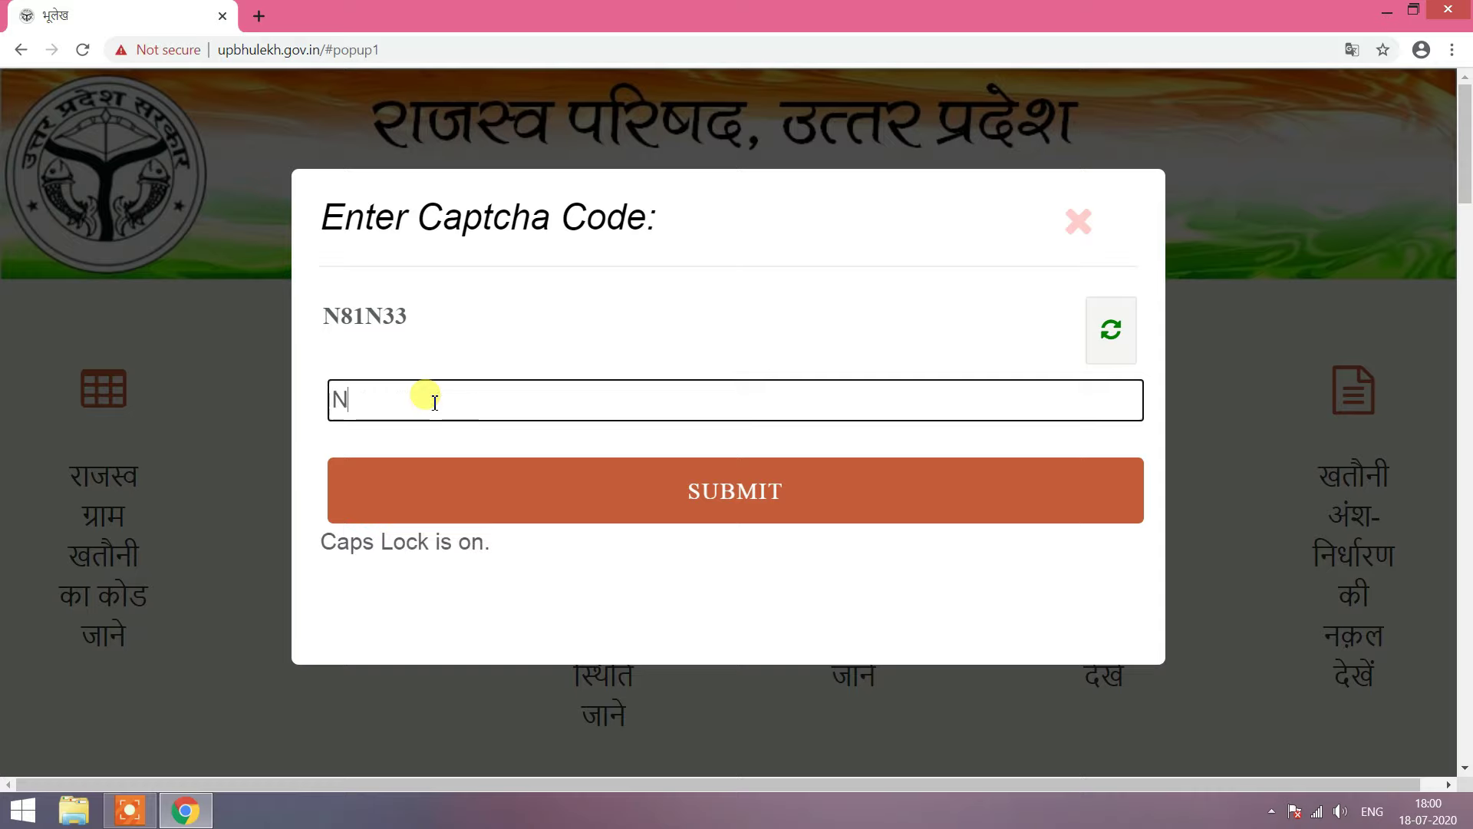
{"action": "type", "text": "81N33"}
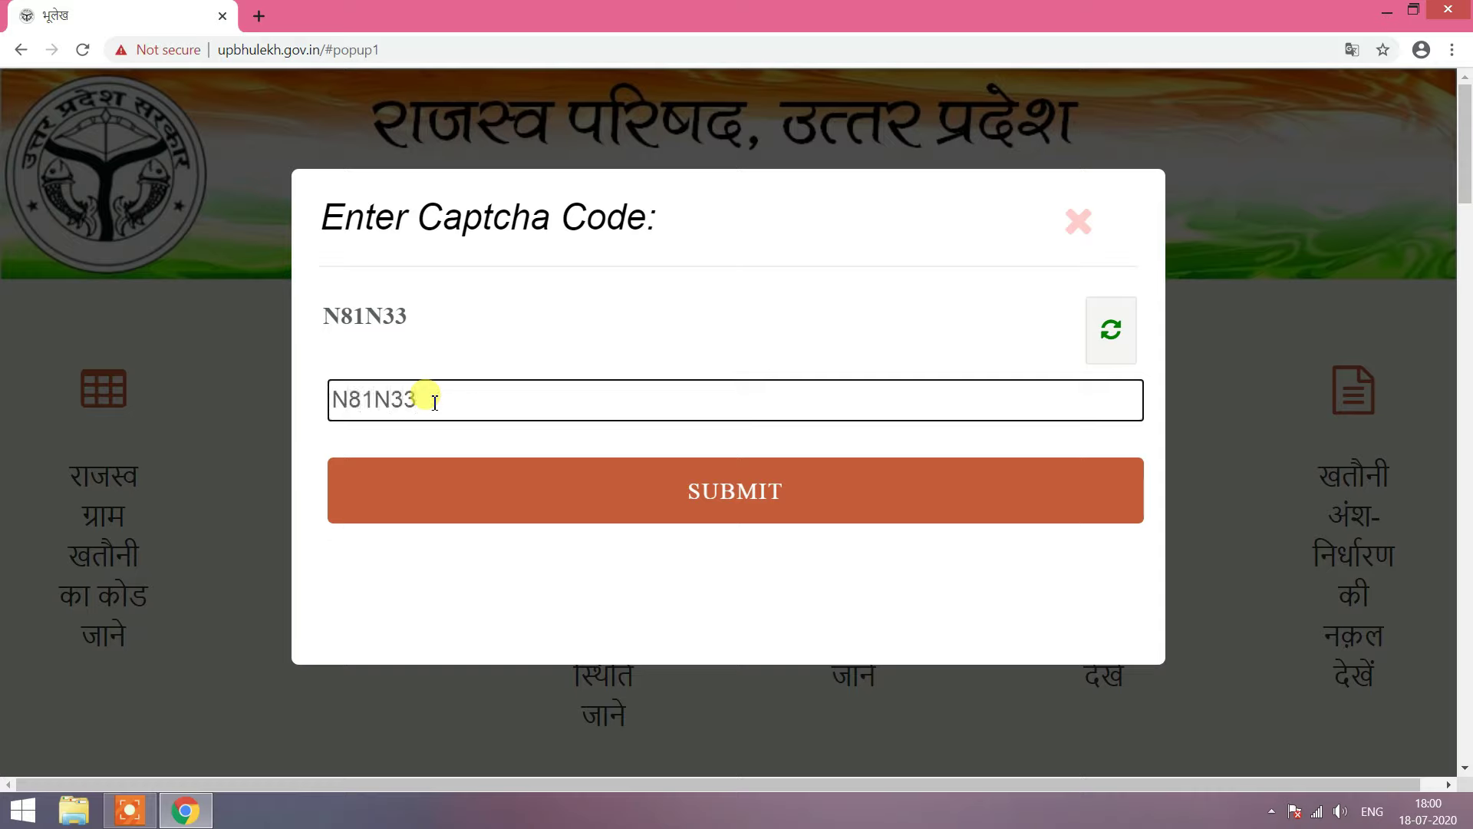
{"action": "left_click", "coordinate": [763, 498]}
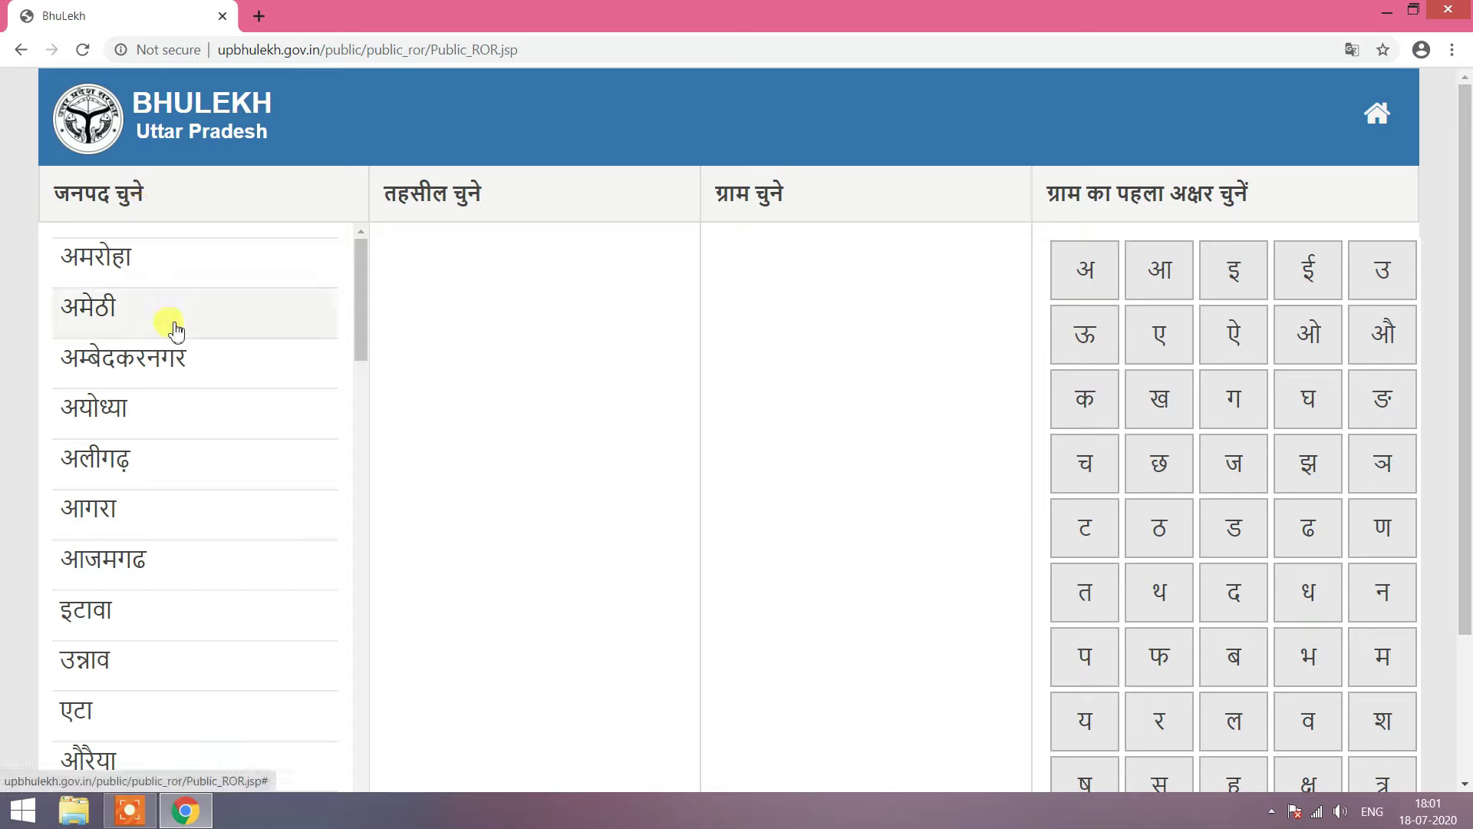
Step: Scroll down the जनपद list to bring गोरखपुर into view
{"action": "scroll", "coordinate": [177, 362], "scroll_direction": "down", "scroll_amount": 3}
{"action": "scroll", "coordinate": [181, 386], "scroll_direction": "down", "scroll_amount": 9}
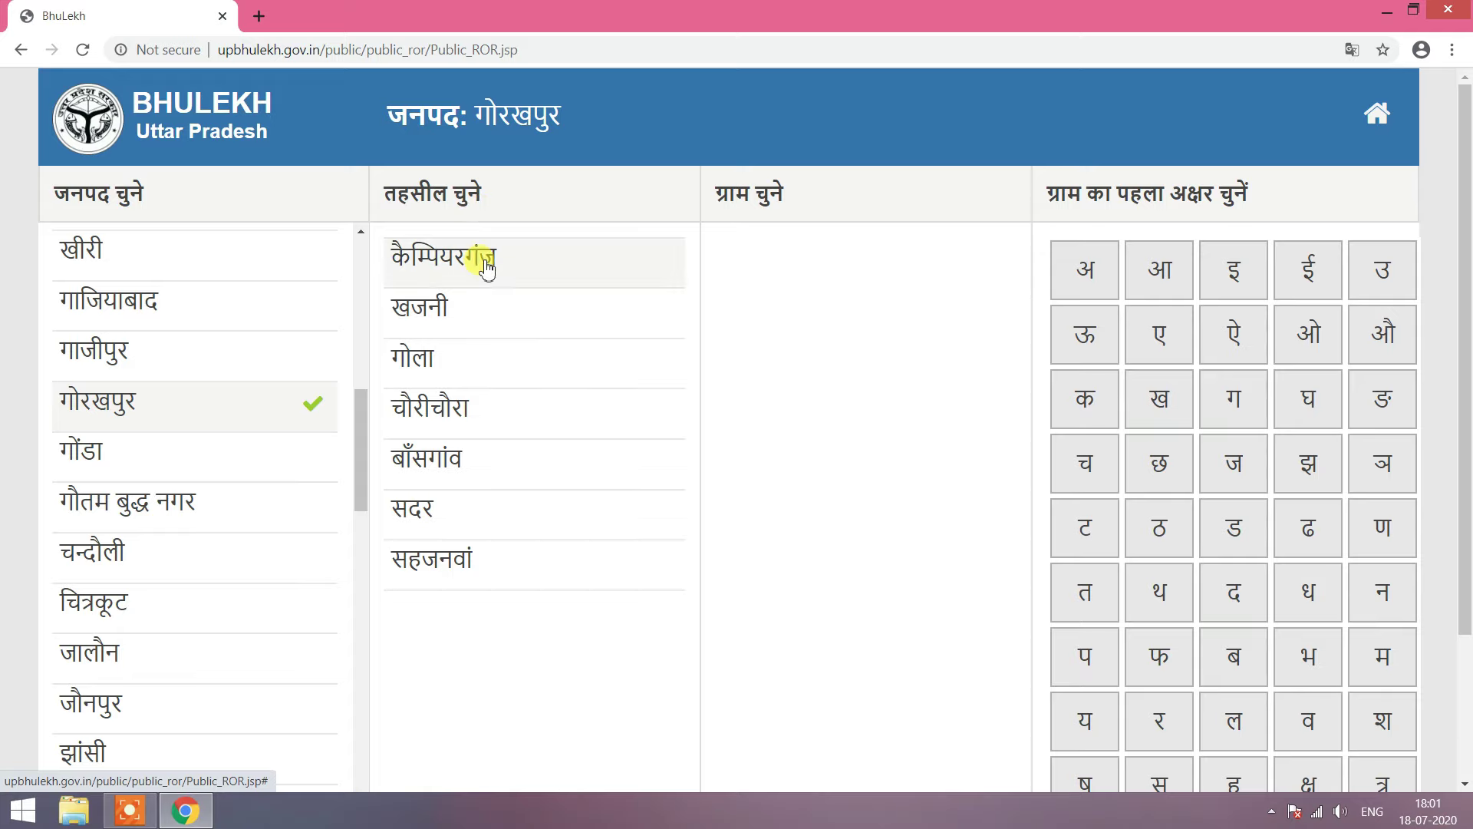
Step: Choose बाँसगांव as the tehsil and look over its village list
{"action": "left_click", "coordinate": [434, 462]}
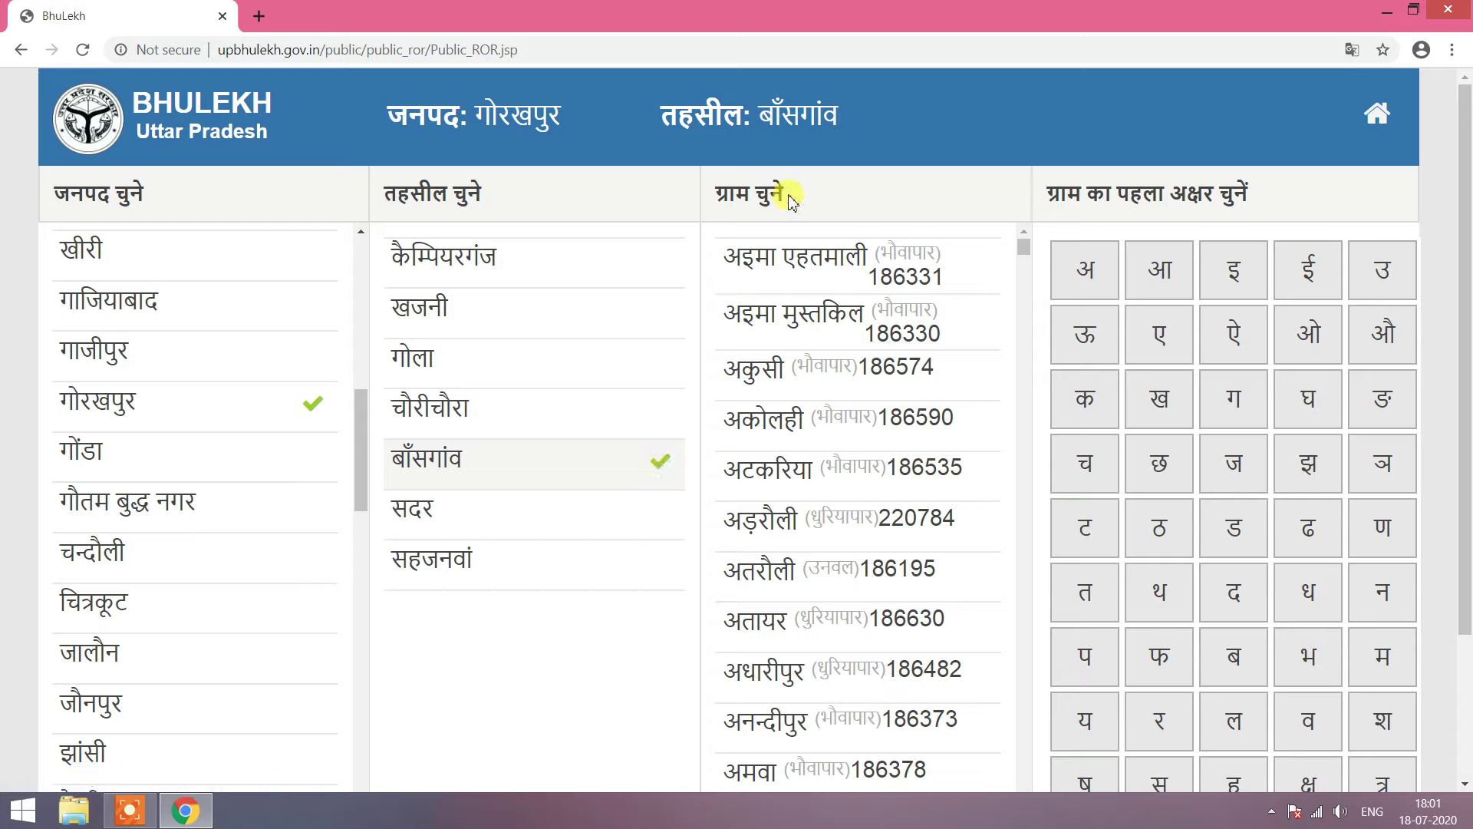
{"action": "scroll", "coordinate": [790, 322], "scroll_direction": "down", "scroll_amount": 5}
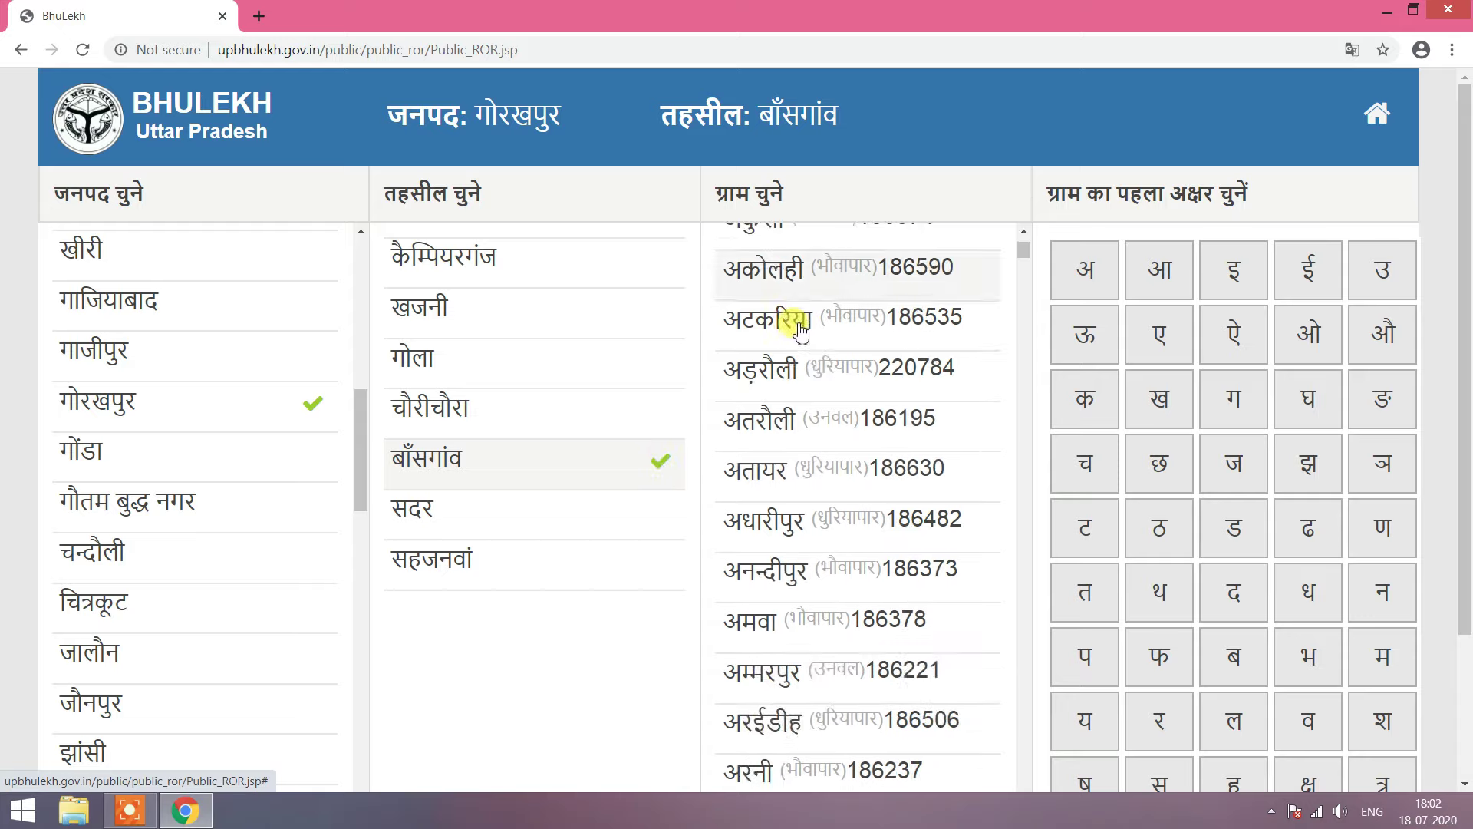
{"action": "scroll", "coordinate": [799, 330], "scroll_direction": "down", "scroll_amount": 10}
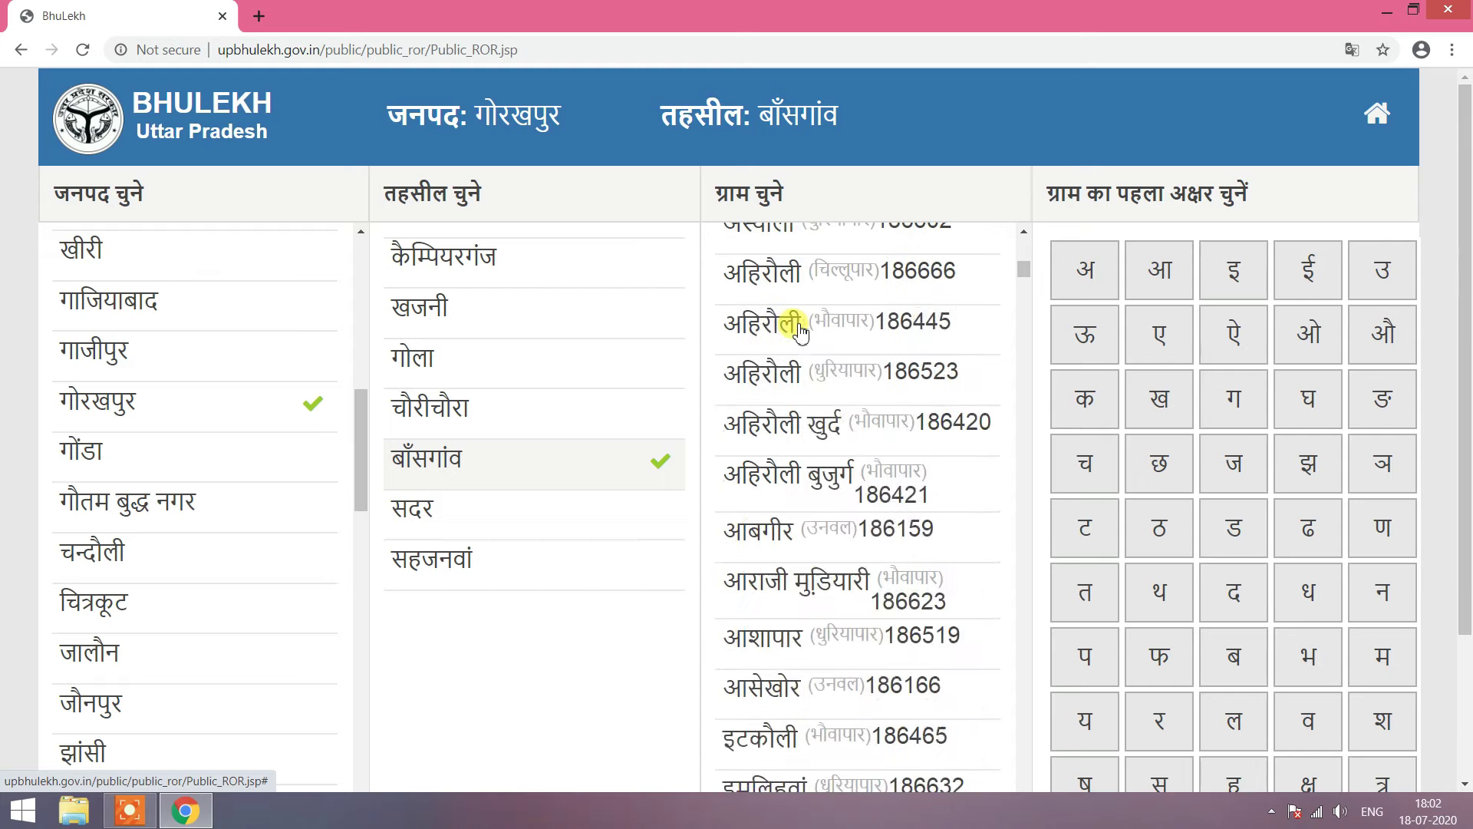
{"action": "scroll", "coordinate": [800, 330], "scroll_direction": "up", "scroll_amount": 15}
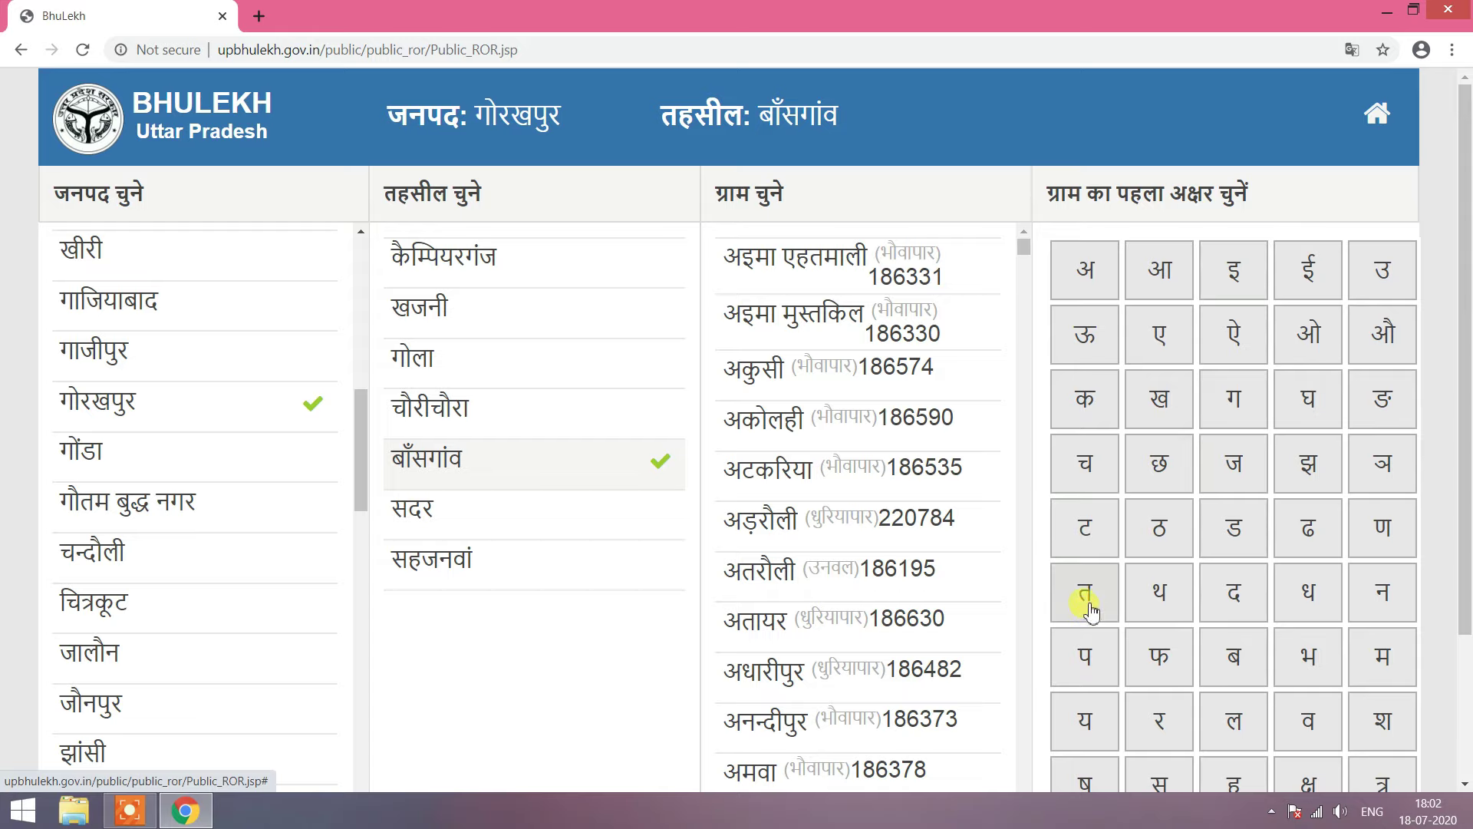
Step: Filter villages by the letter त and open the record search for तेजपुर
{"action": "left_click", "coordinate": [1088, 607]}
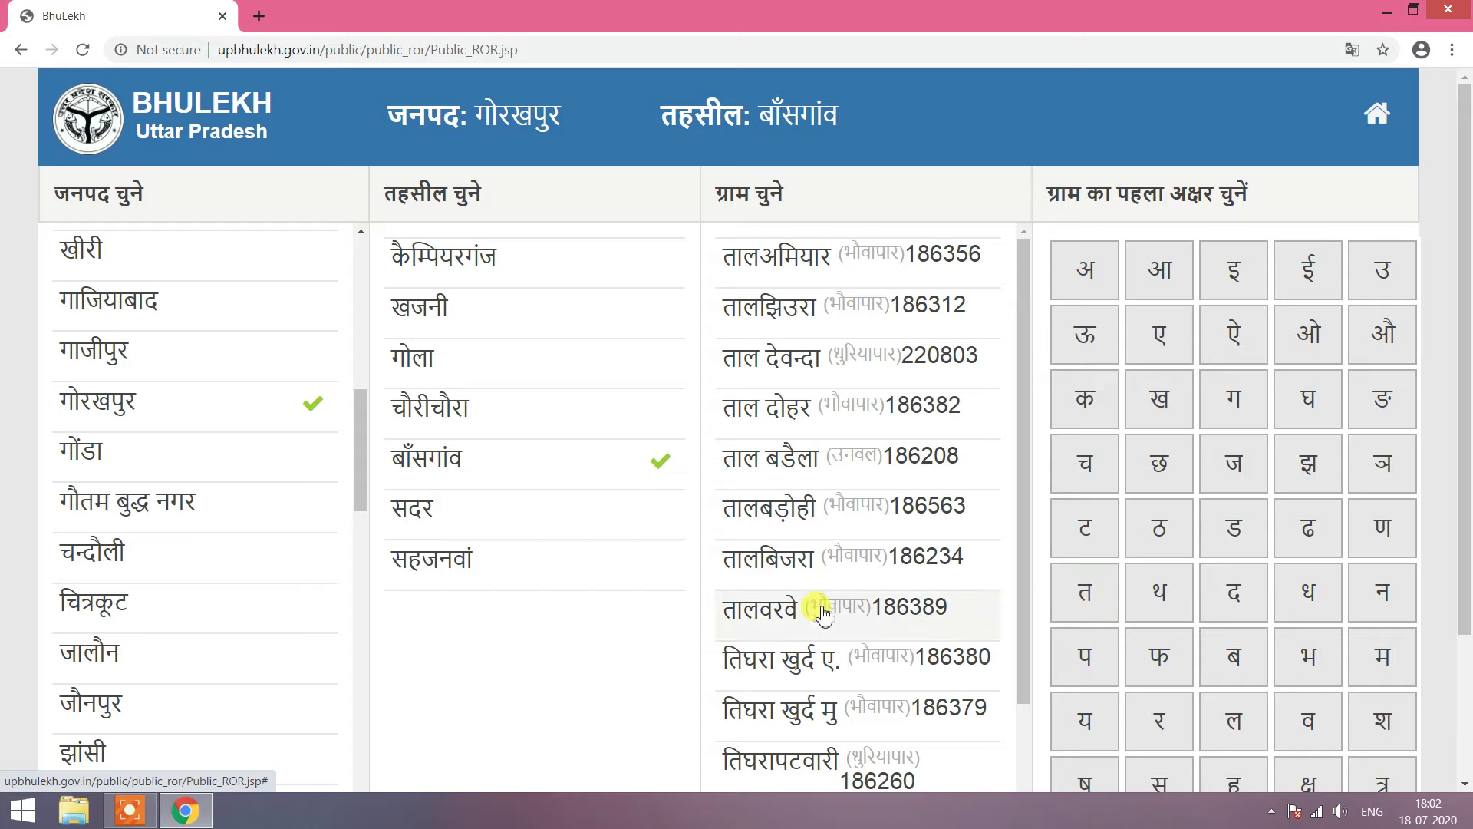
{"action": "scroll", "coordinate": [822, 614], "scroll_direction": "down", "scroll_amount": 4}
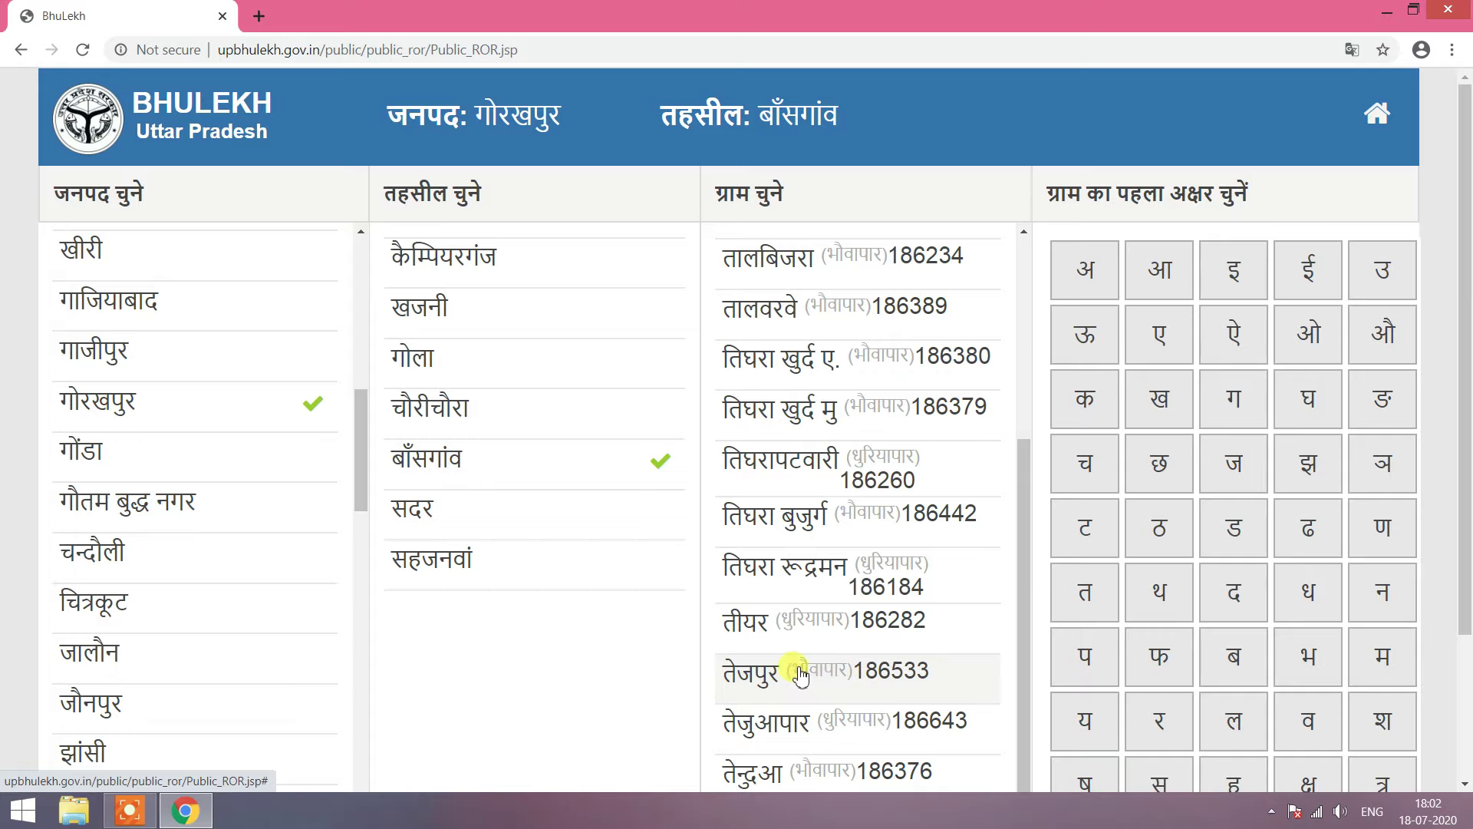
{"action": "left_click", "coordinate": [745, 679]}
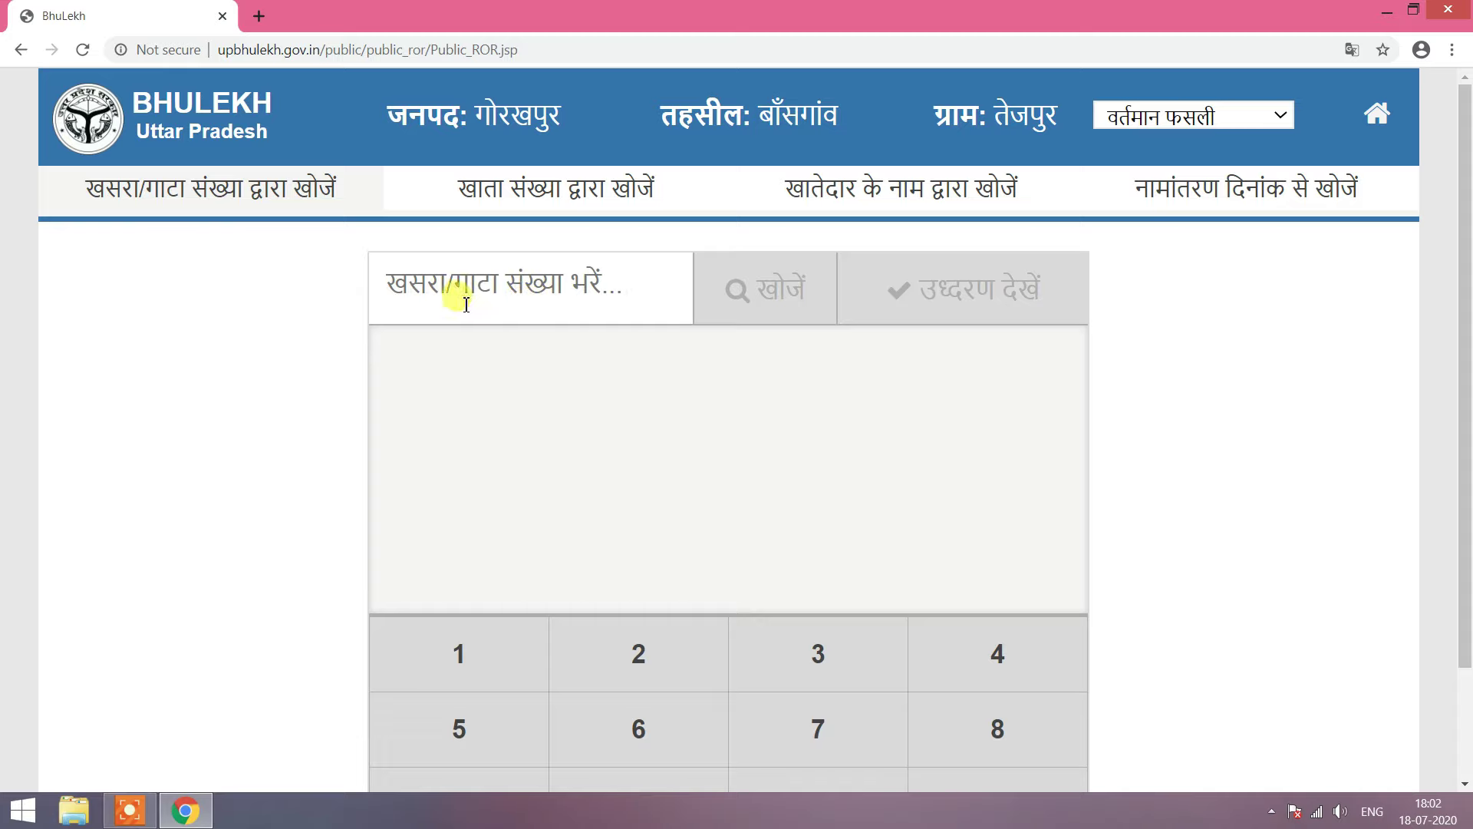
Step: Search account holders by name for owners starting with म
{"action": "left_click", "coordinate": [491, 201]}
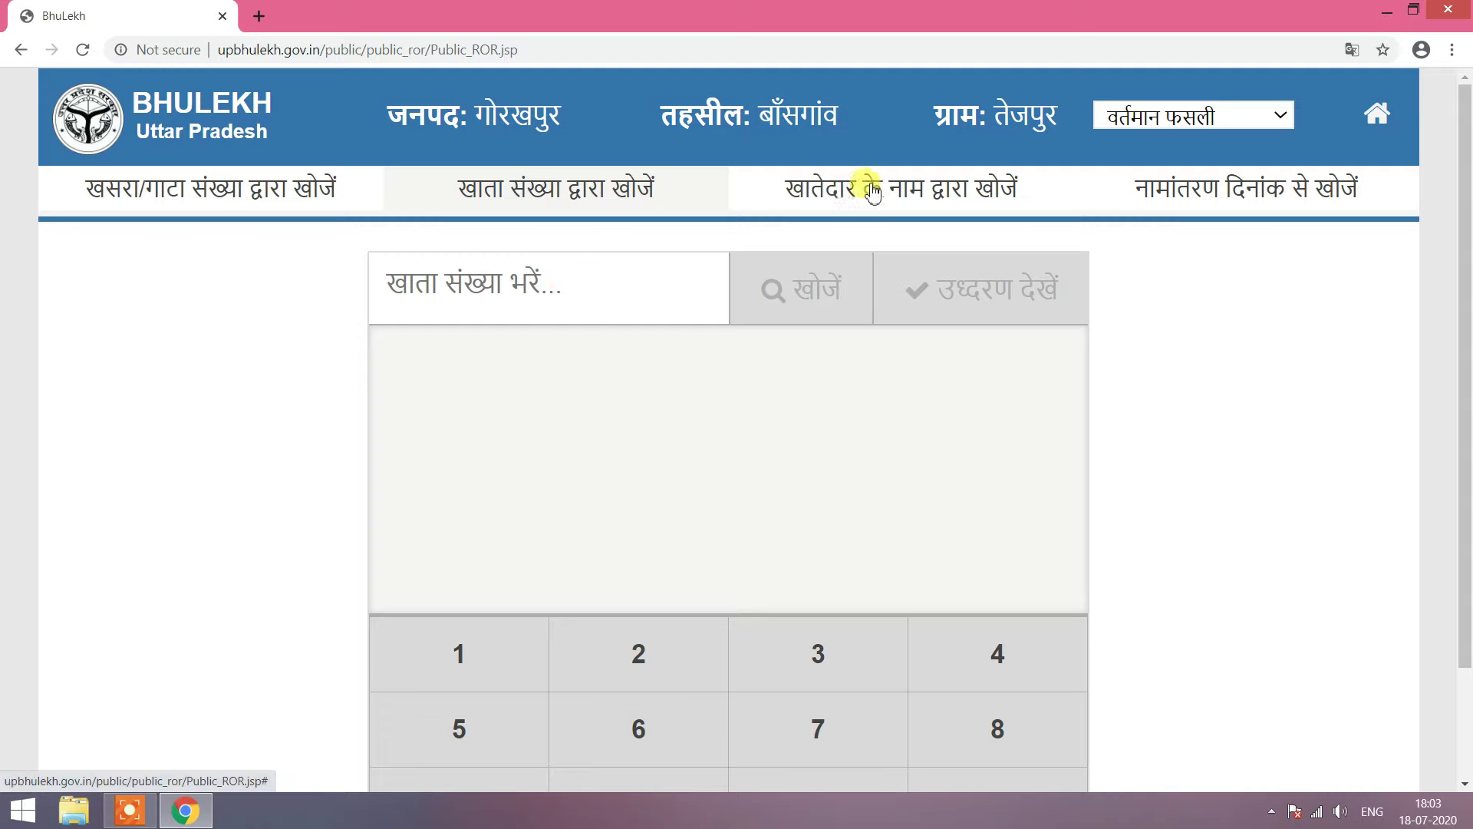
{"action": "left_click", "coordinate": [974, 196]}
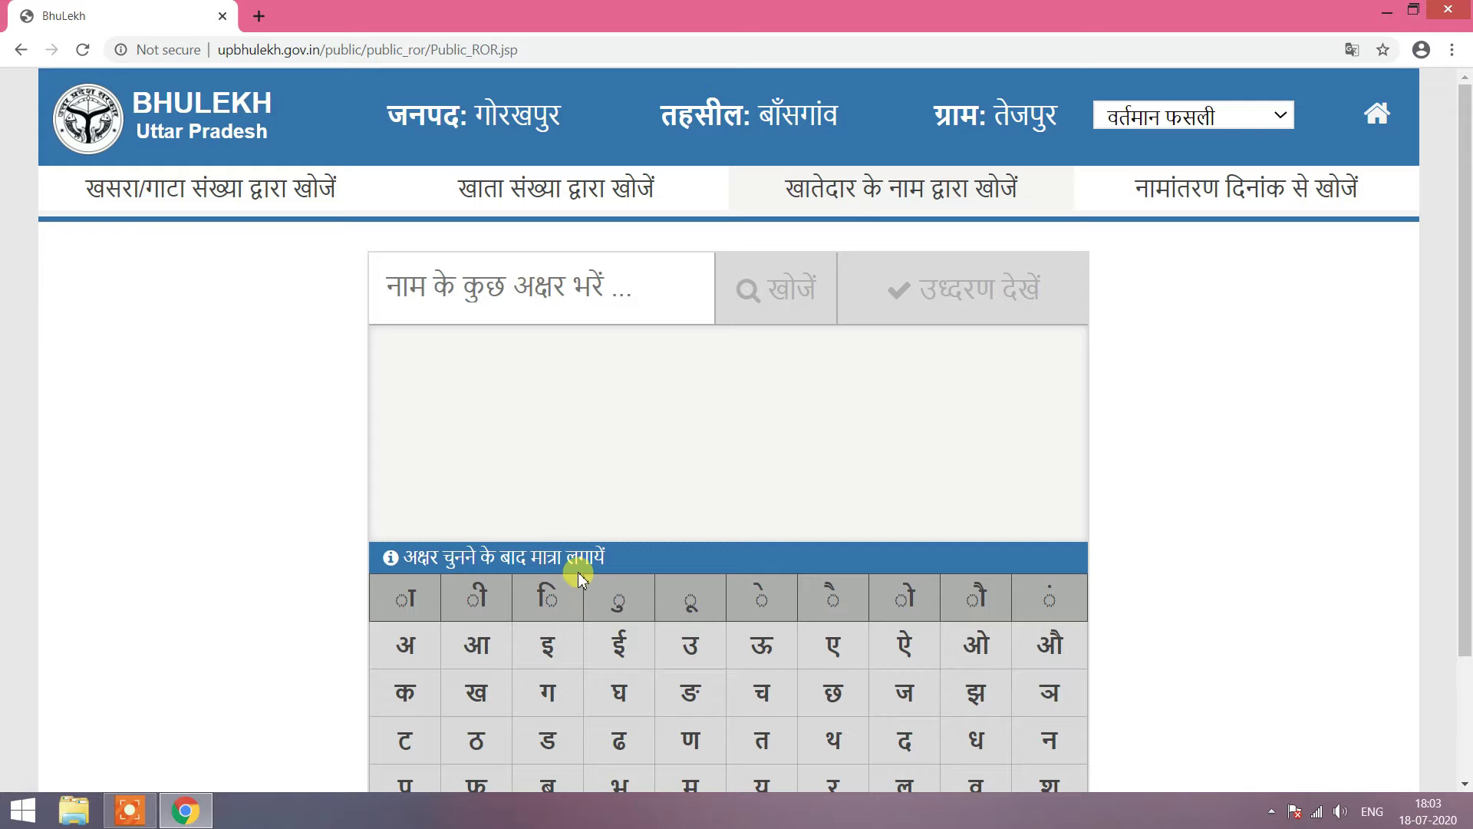
{"action": "scroll", "coordinate": [549, 522], "scroll_direction": "down", "scroll_amount": 1}
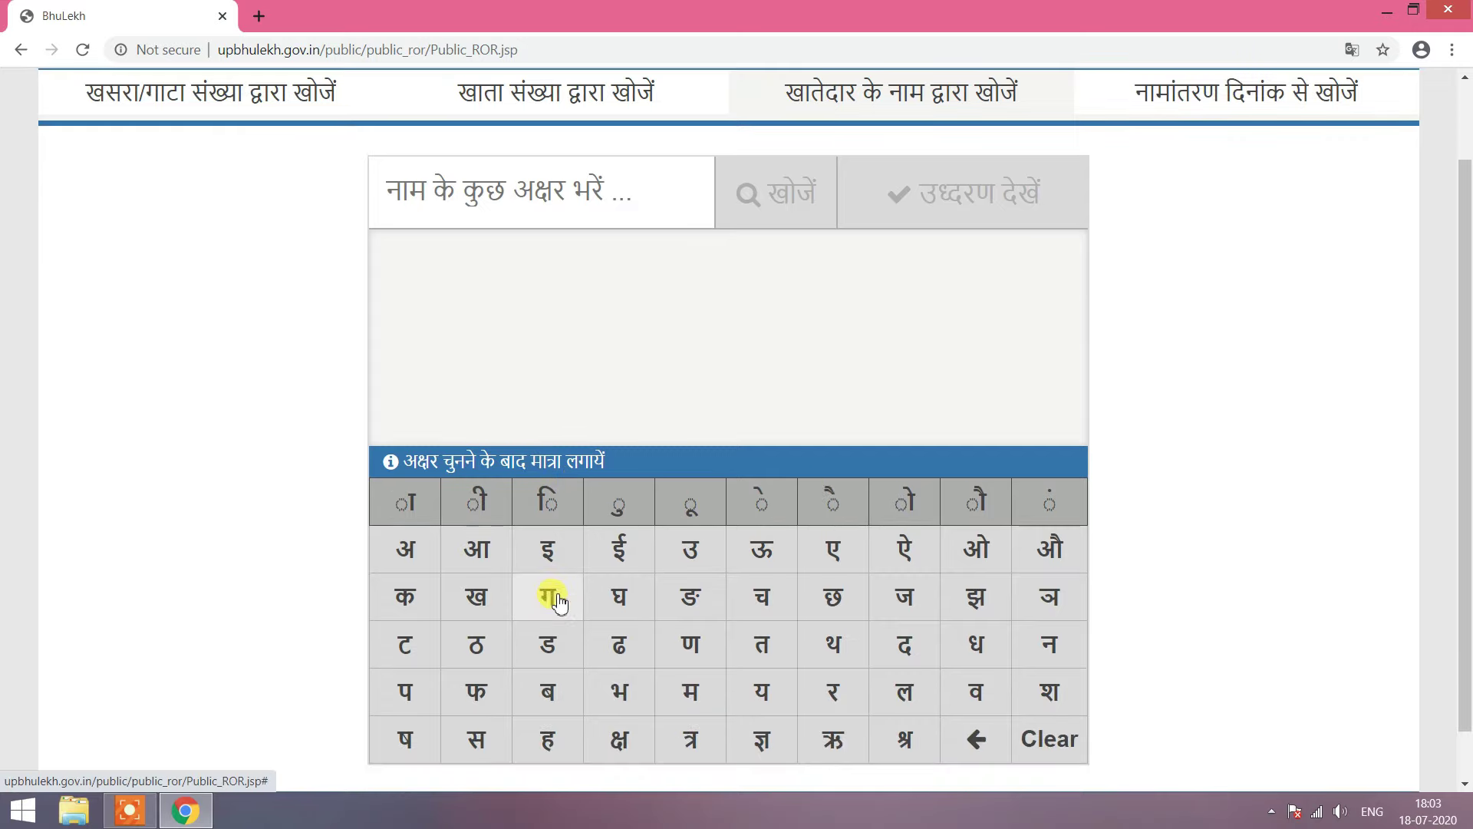
{"action": "left_click", "coordinate": [693, 692]}
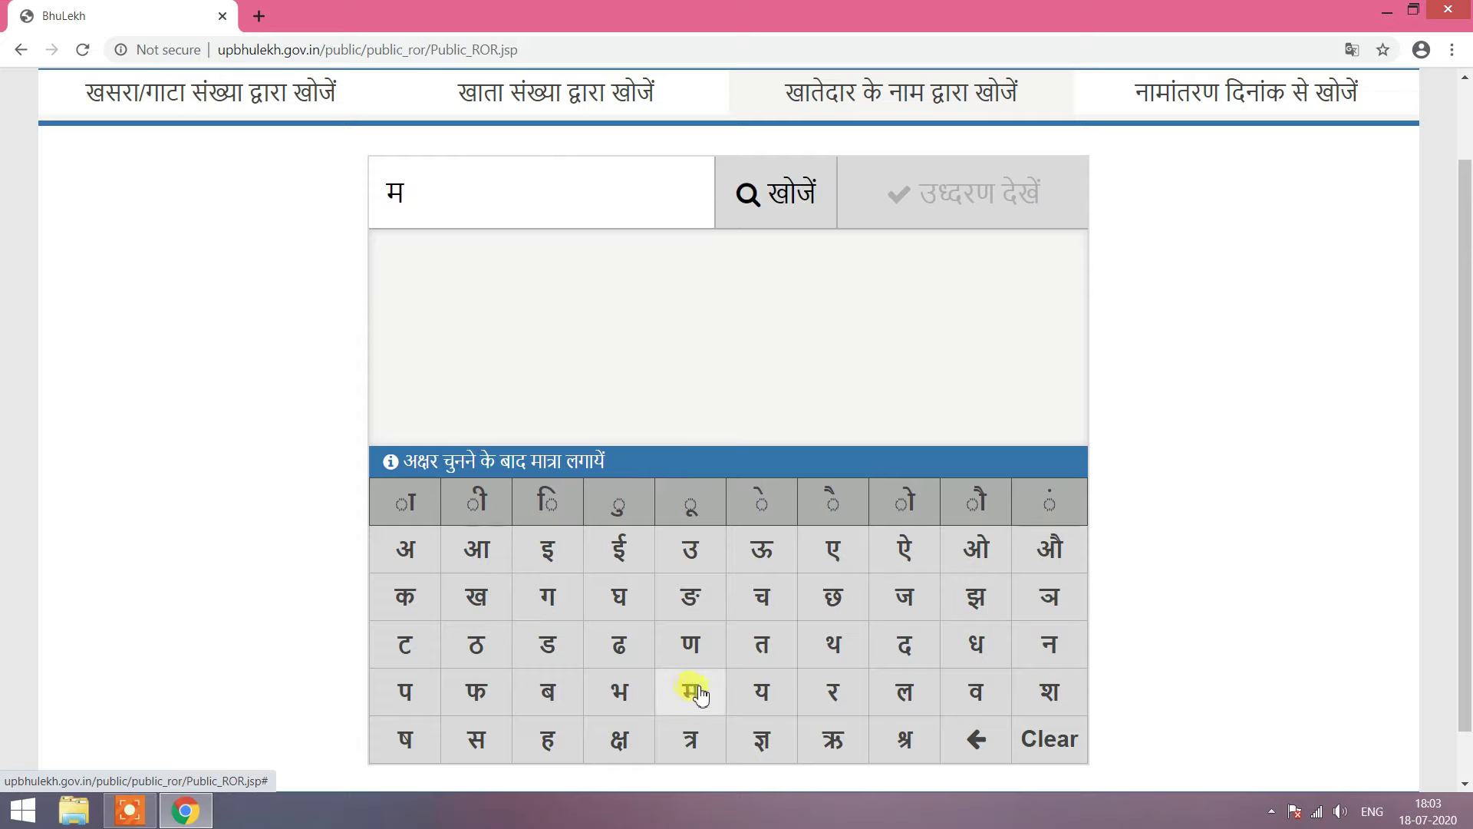
{"action": "left_click", "coordinate": [795, 206]}
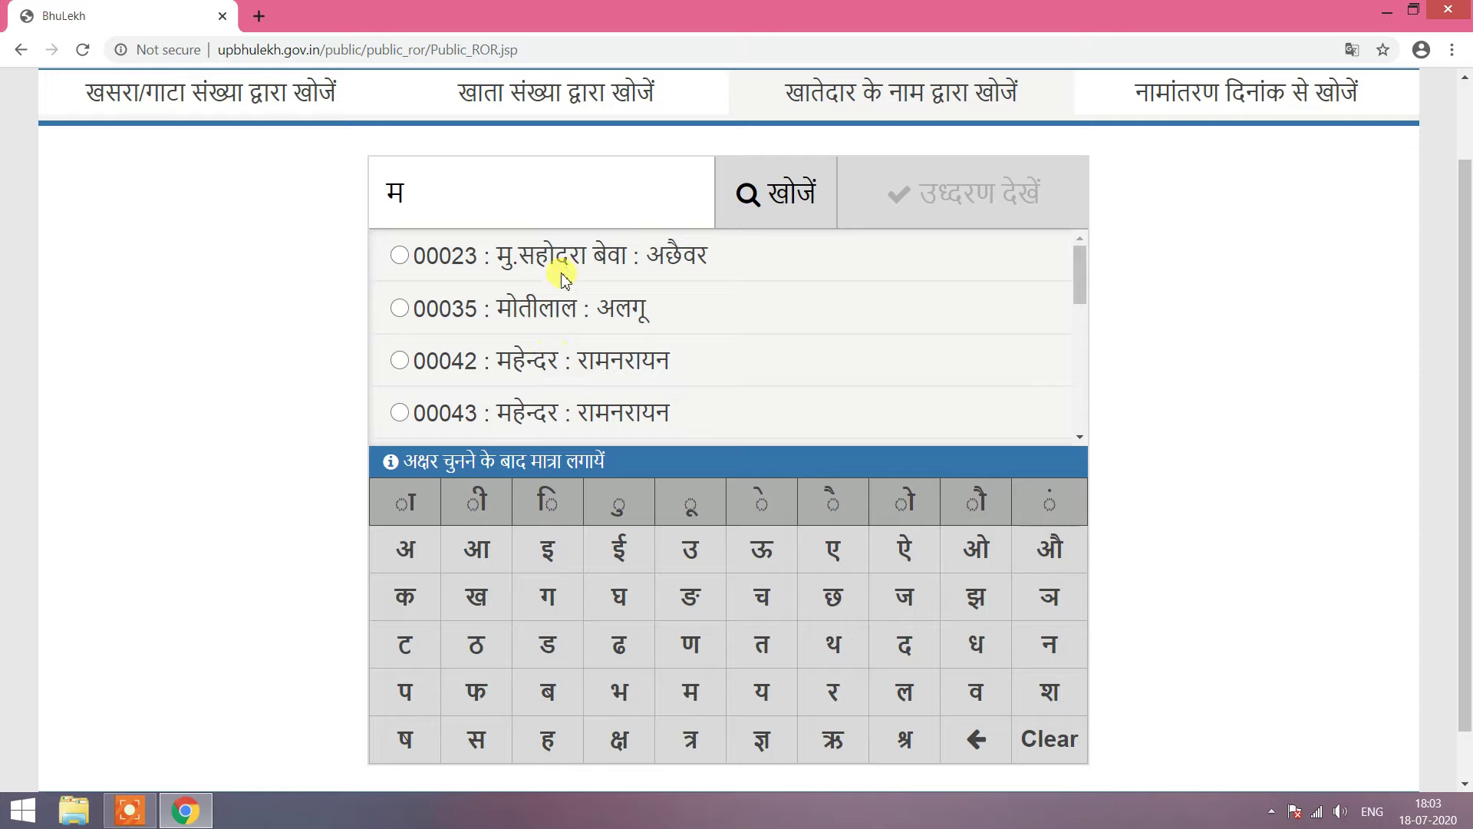
{"action": "scroll", "coordinate": [564, 278], "scroll_direction": "down", "scroll_amount": 2}
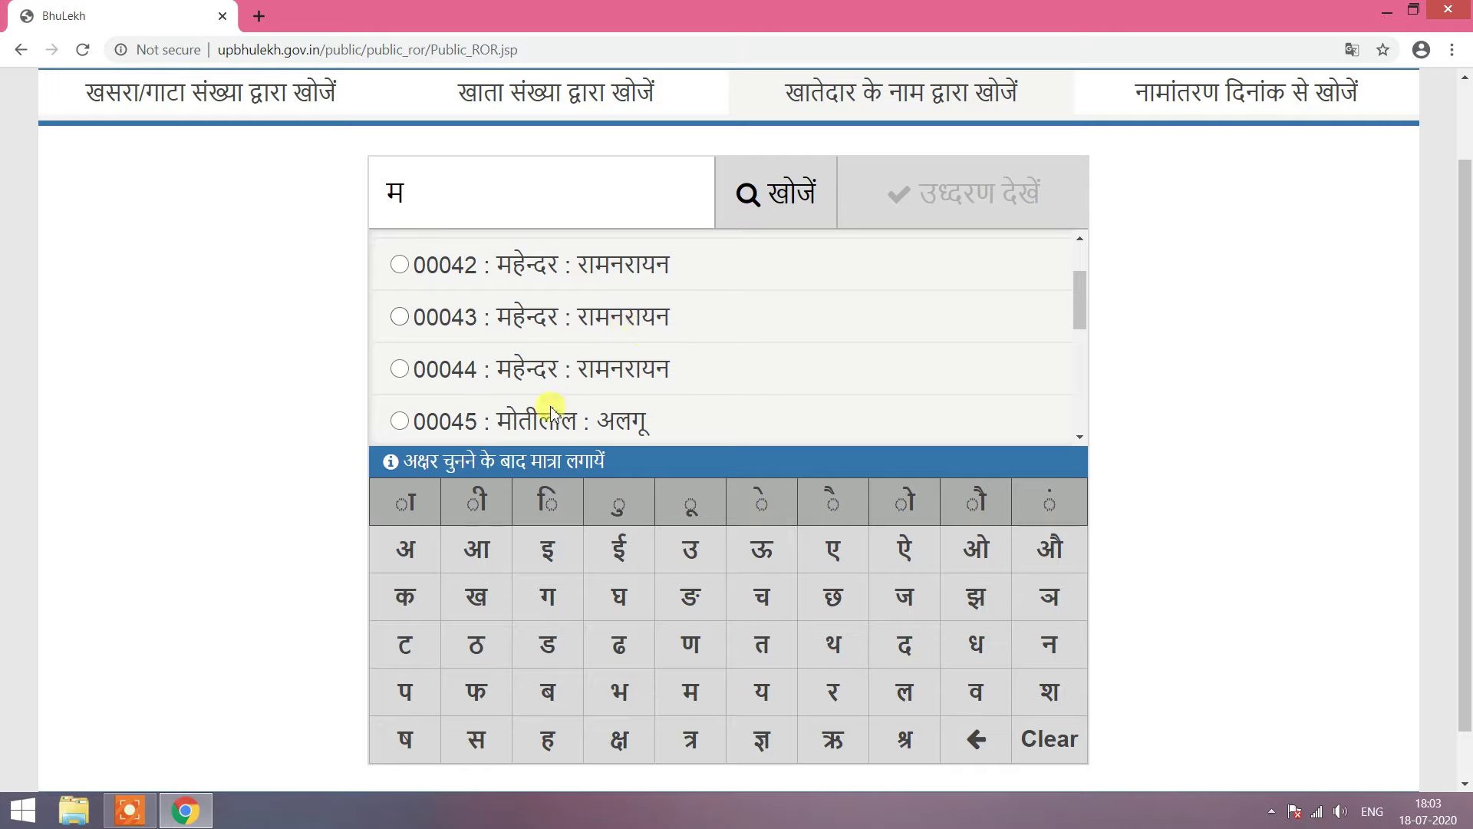
{"action": "scroll", "coordinate": [564, 393], "scroll_direction": "up", "scroll_amount": 1}
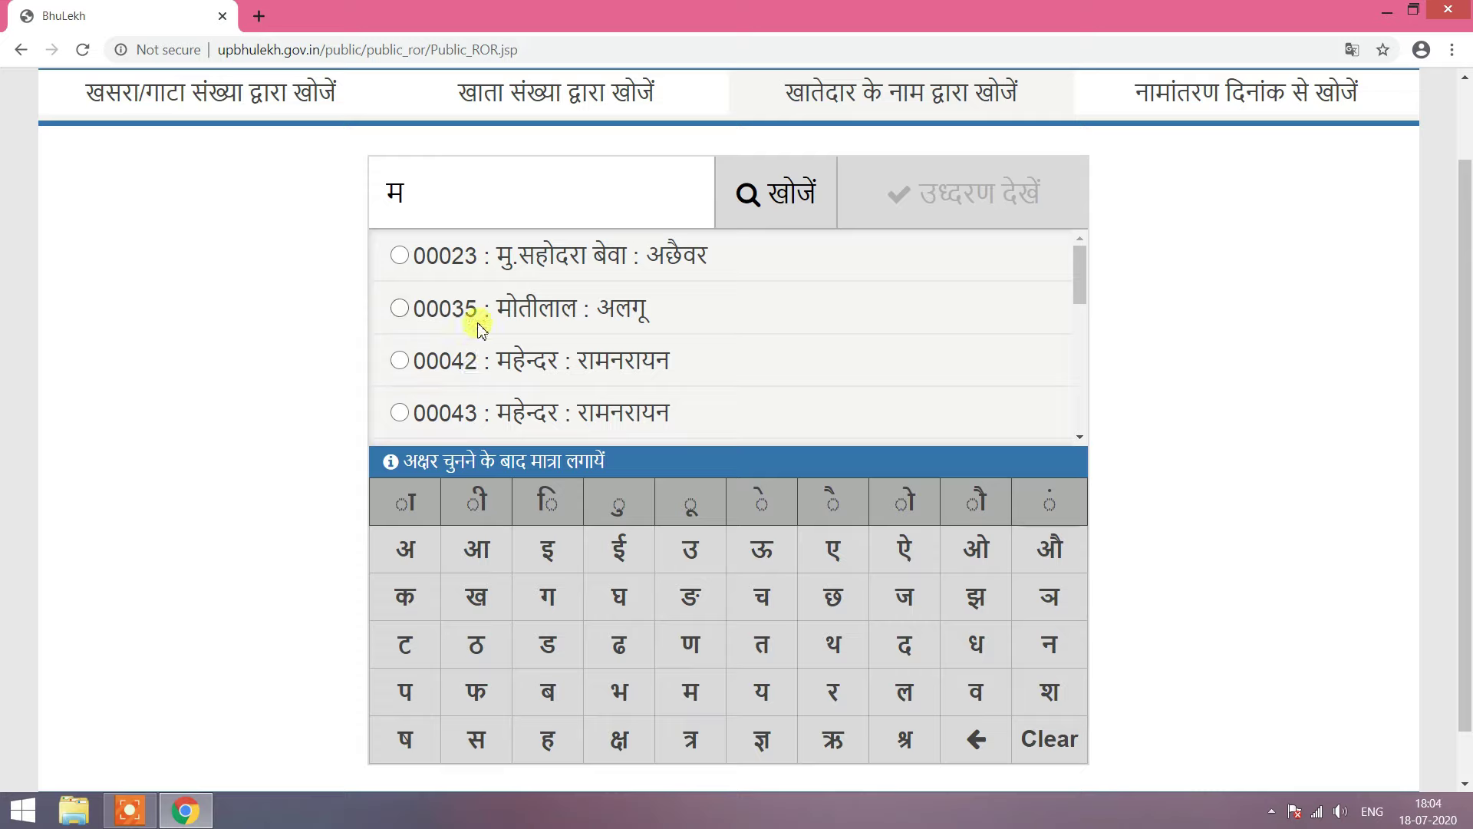
{"action": "left_click", "coordinate": [399, 313]}
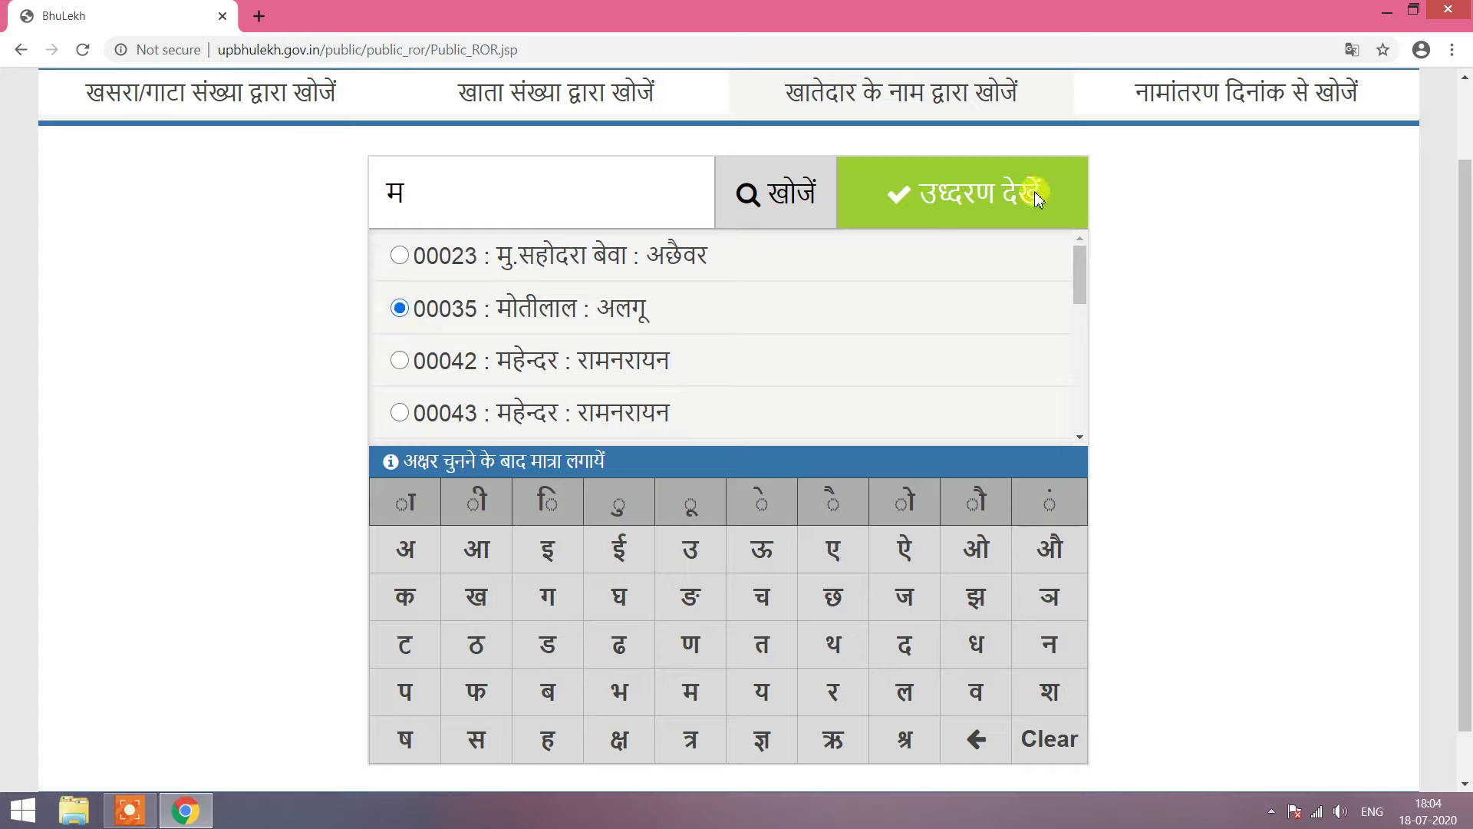
{"action": "left_click", "coordinate": [949, 199]}
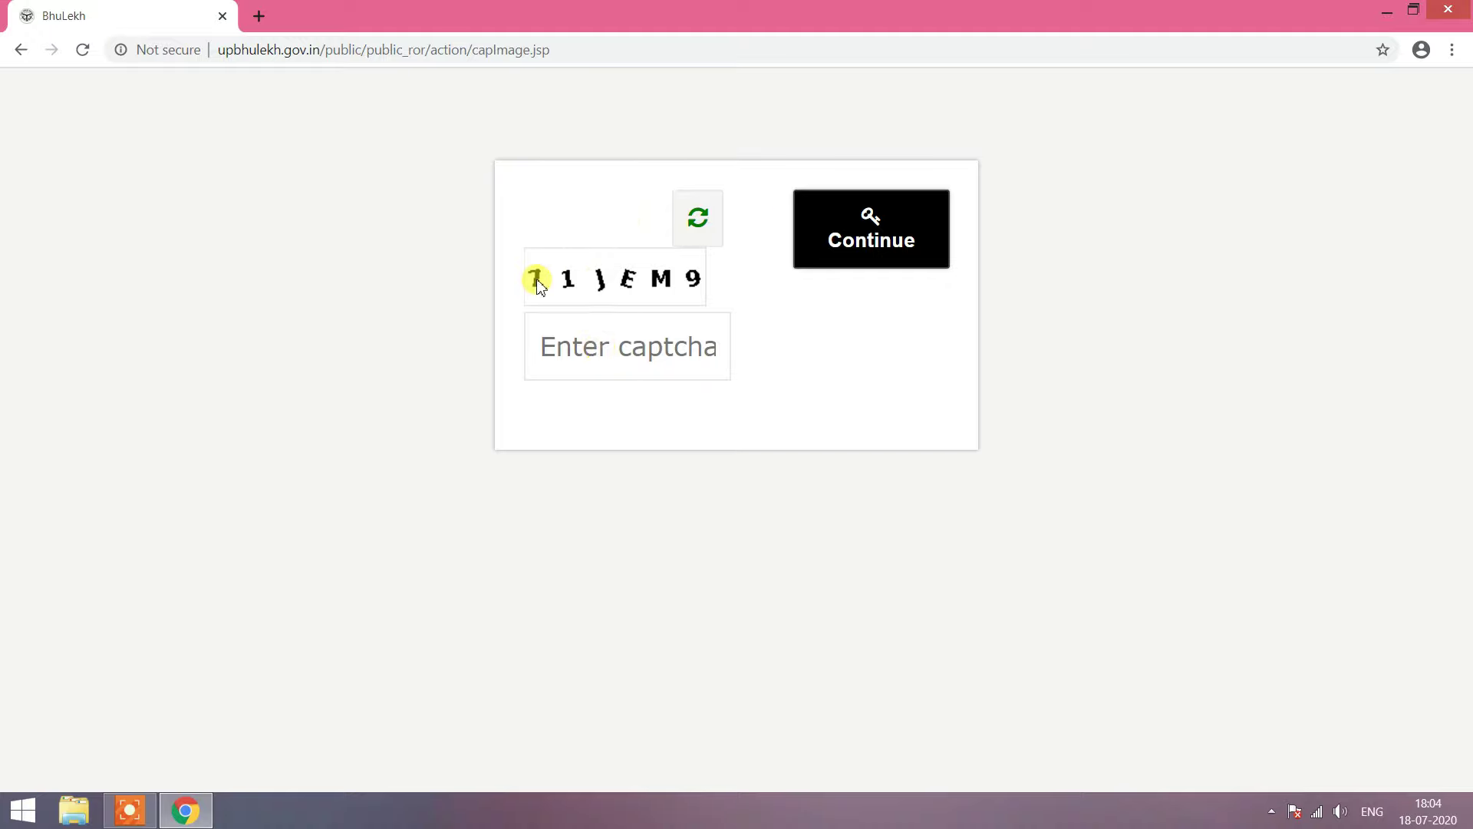
Step: Refresh the captcha, enter the new code and continue to display khata 00035 for तेजपुर
{"action": "mouse_move", "coordinate": [530, 290]}
{"action": "left_mouse_down"}
{"action": "mouse_move", "coordinate": [670, 283]}
{"action": "mouse_move", "coordinate": [536, 283]}
{"action": "left_mouse_up"}
{"action": "left_click", "coordinate": [578, 343]}
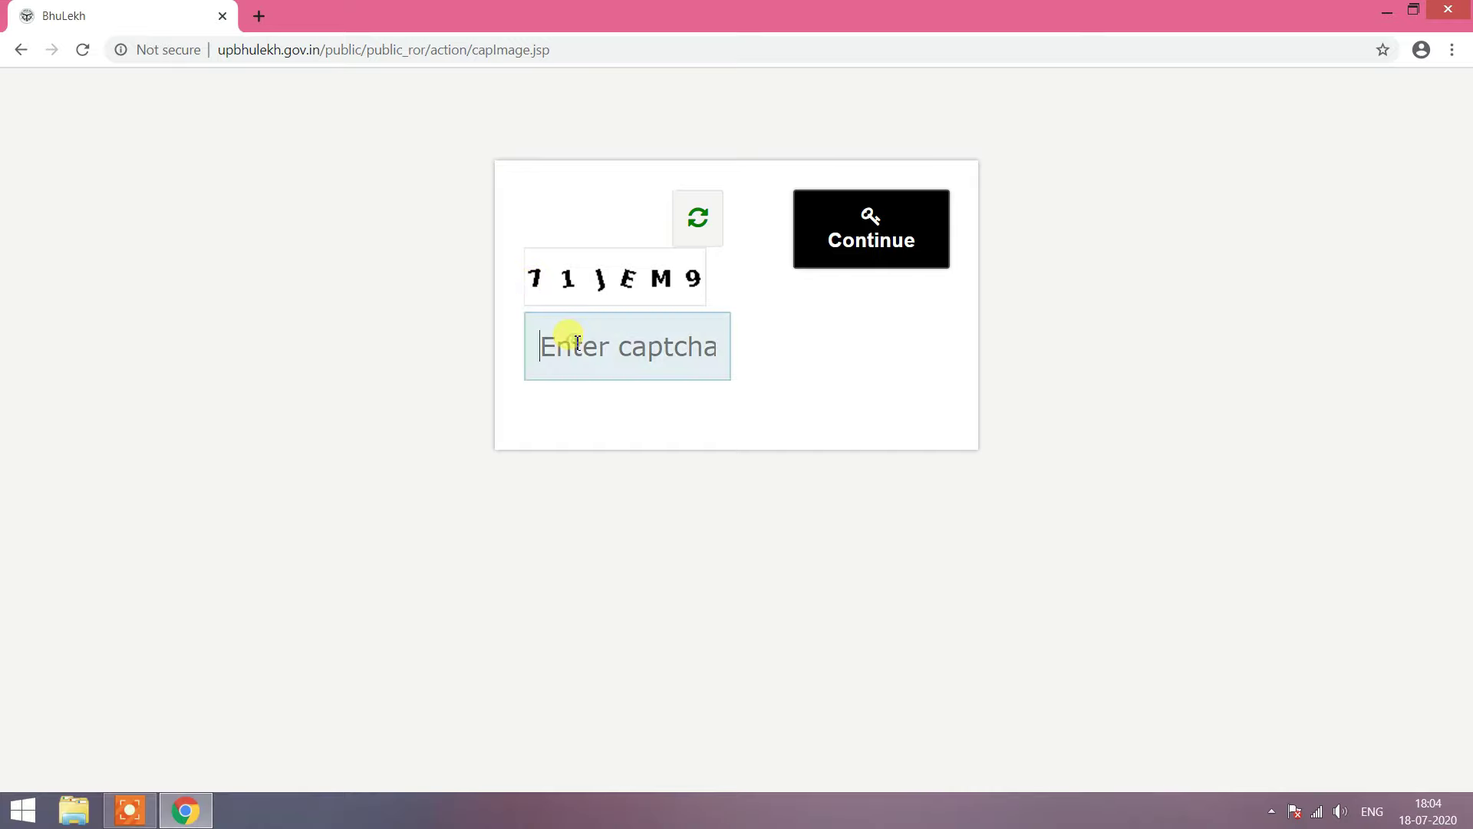
{"action": "left_click", "coordinate": [702, 223]}
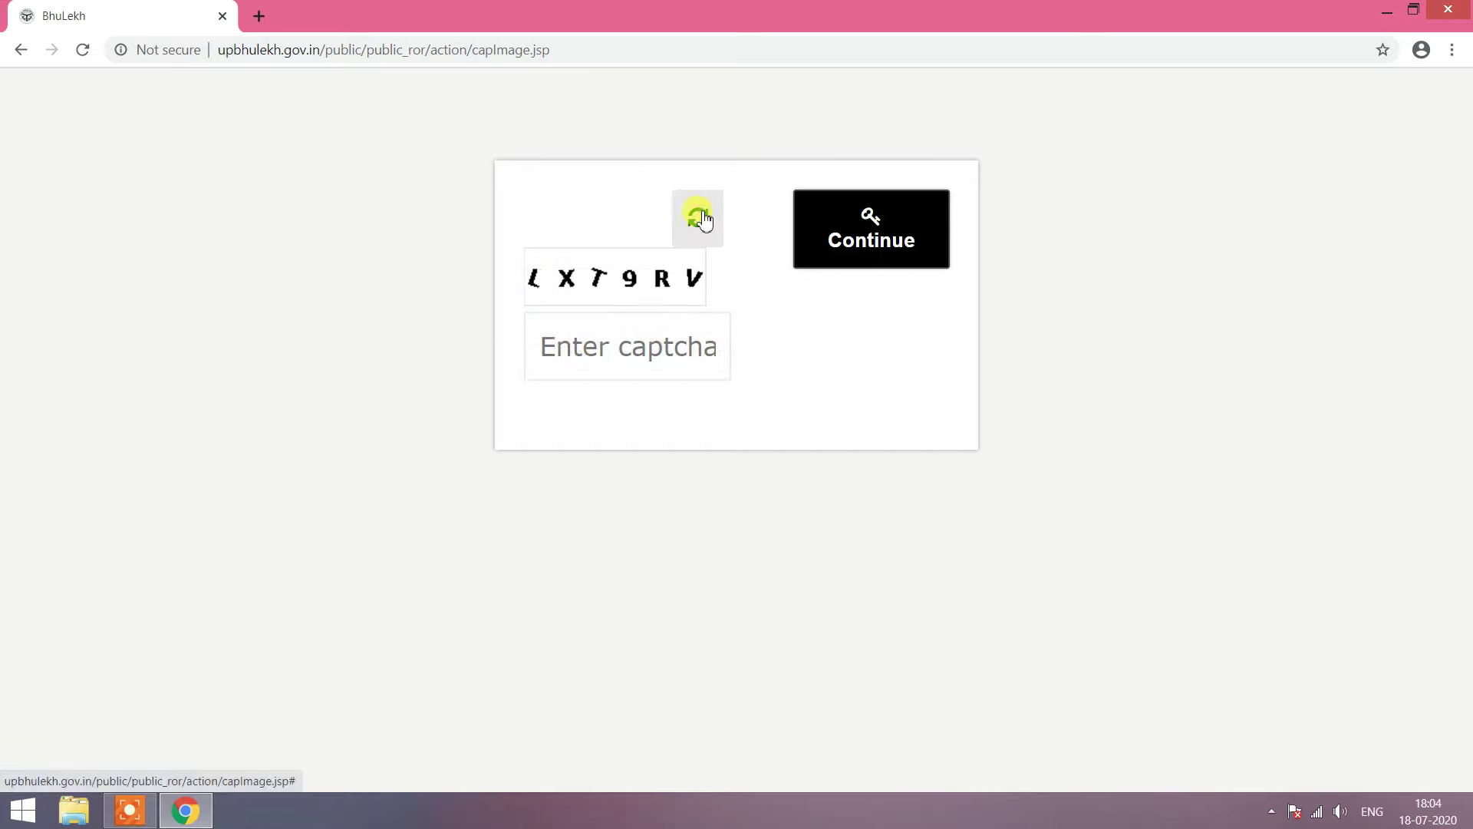
{"action": "left_click", "coordinate": [623, 354]}
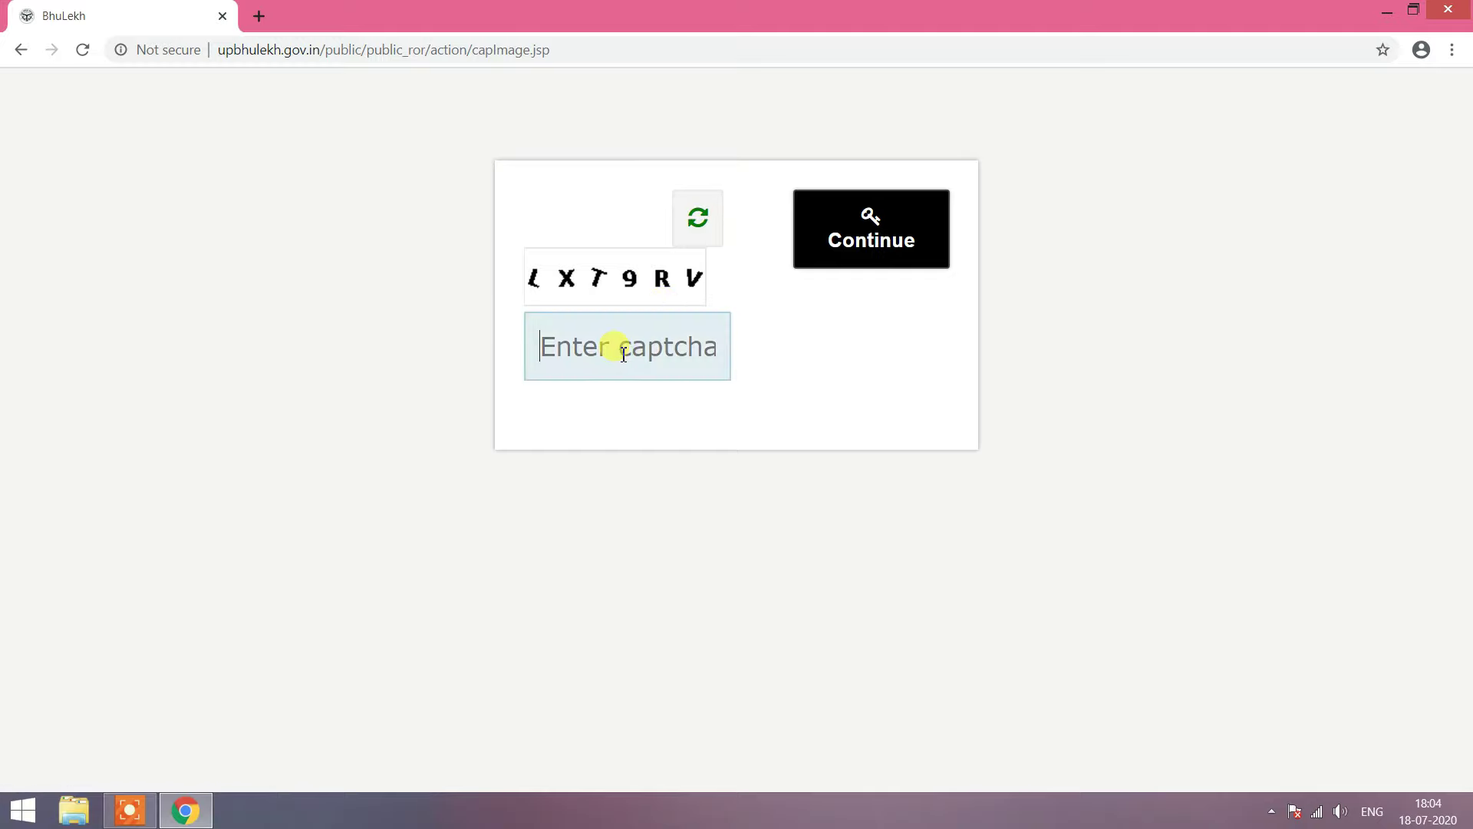
{"action": "type", "text": "LXT"}
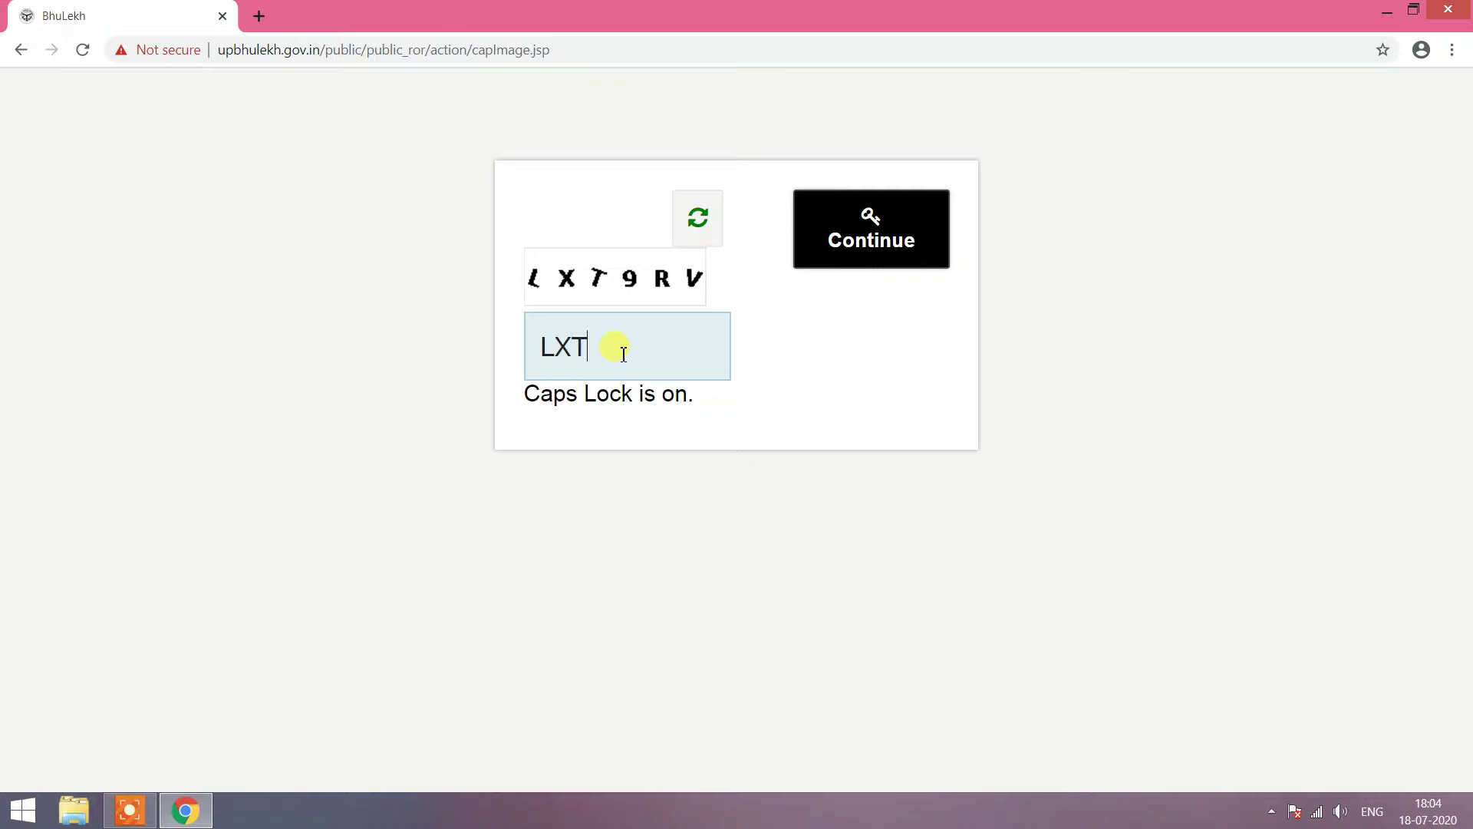
{"action": "type", "text": "9"}
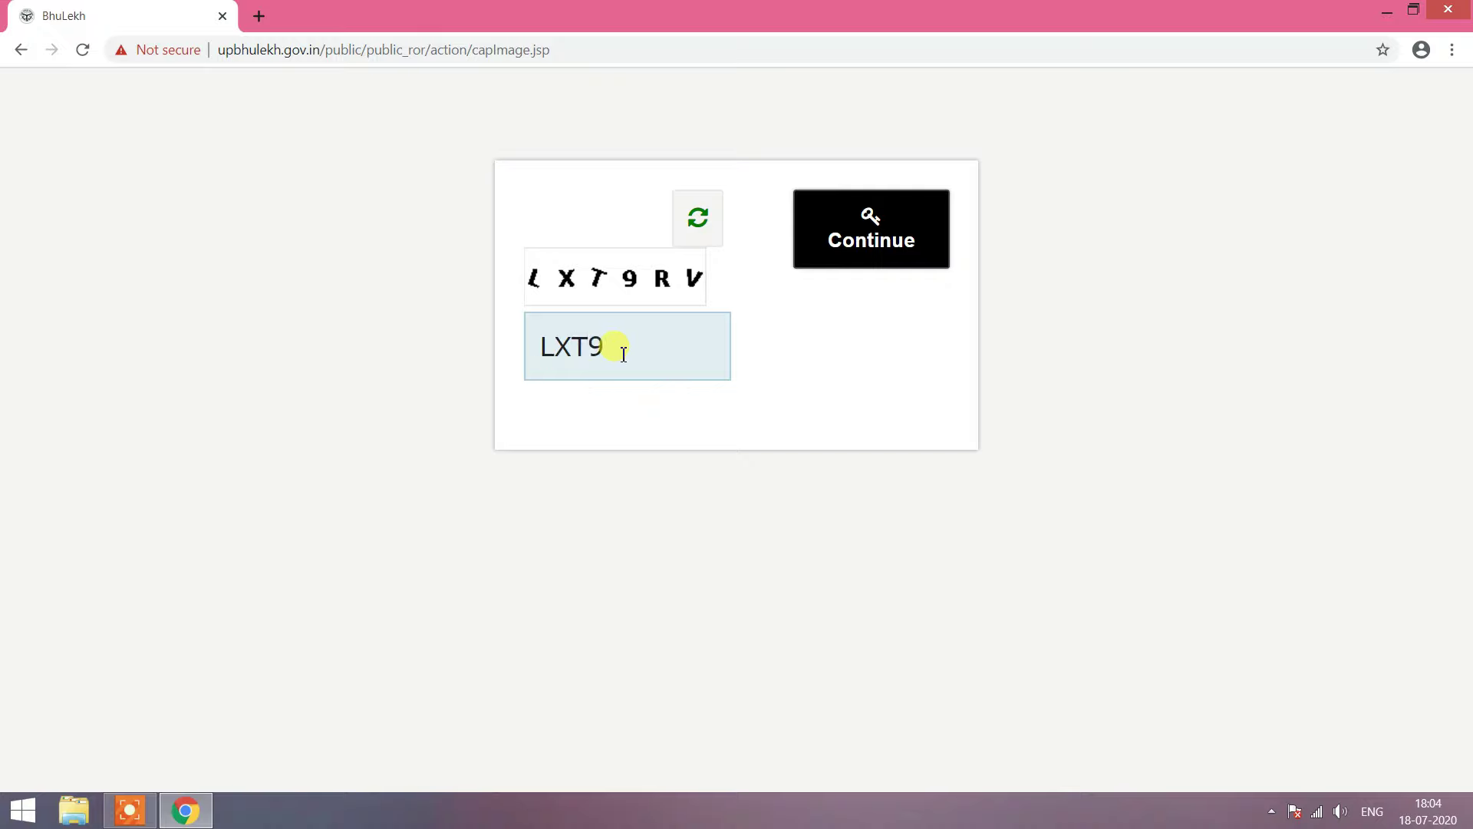
{"action": "type", "text": "RV"}
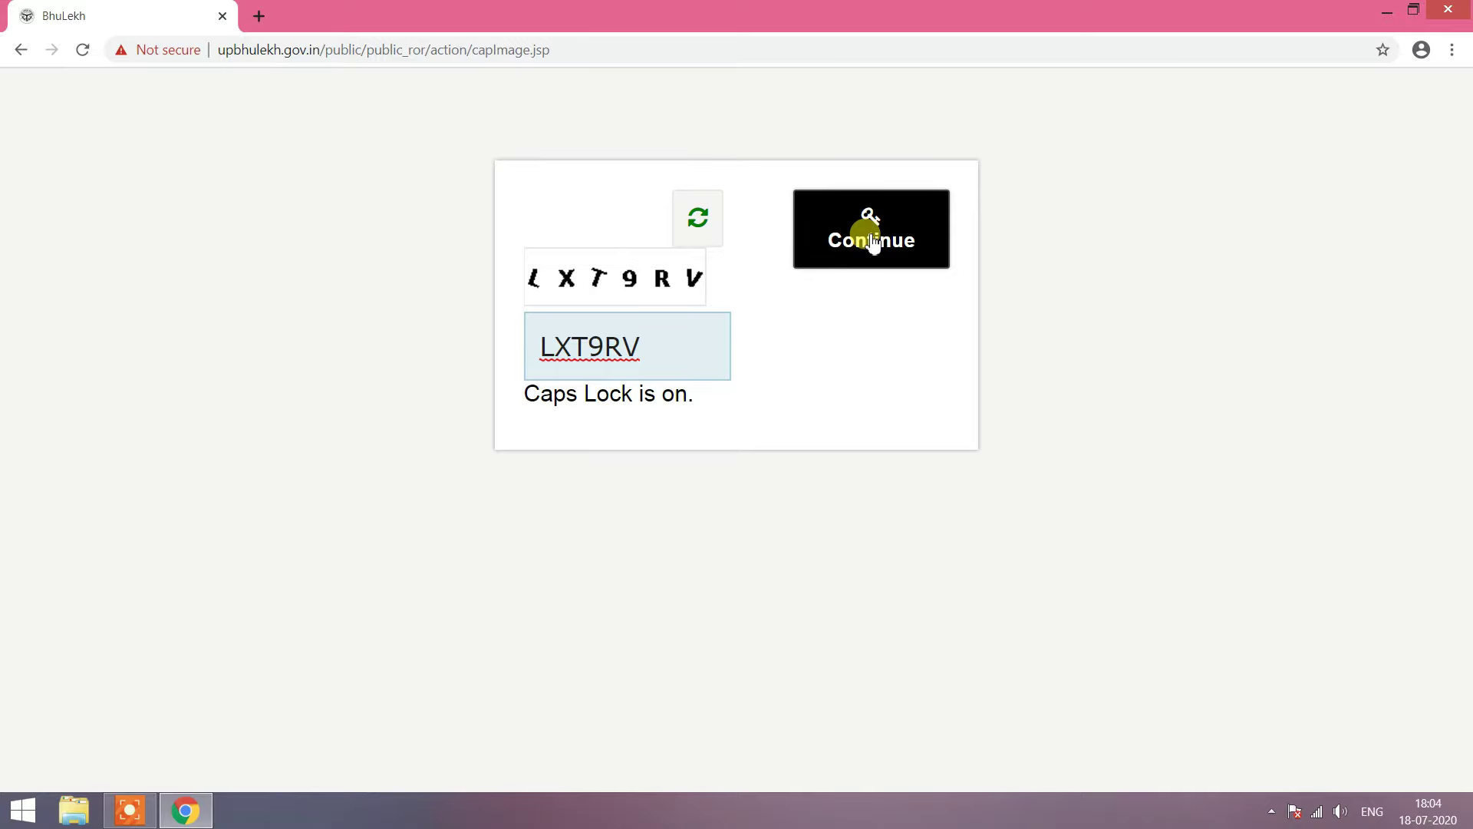
{"action": "left_click", "coordinate": [873, 241]}
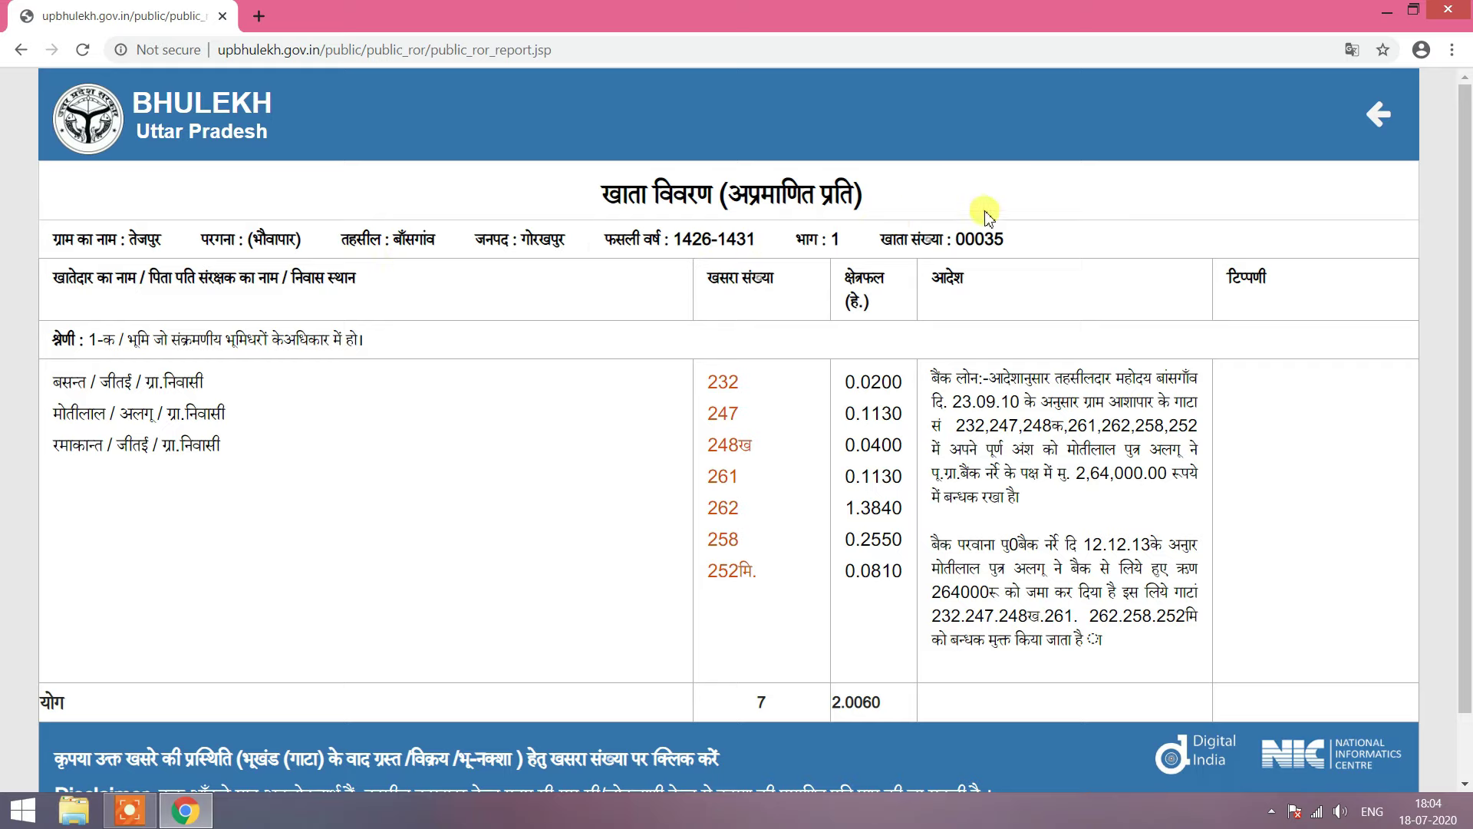
{"action": "left_click_drag", "start_coordinate": [1007, 239], "coordinate": [948, 242]}
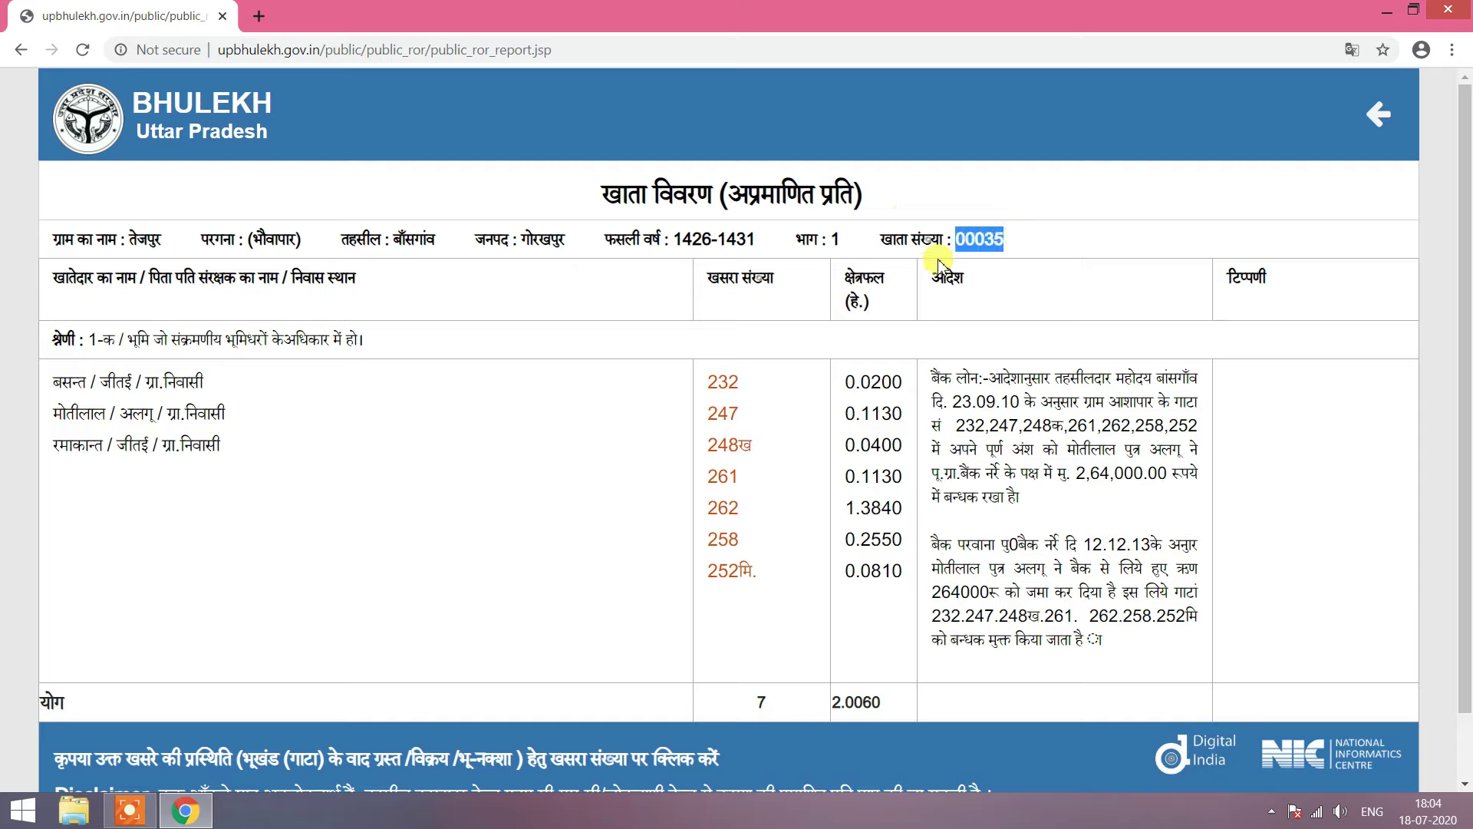
{"action": "left_click", "coordinate": [343, 328]}
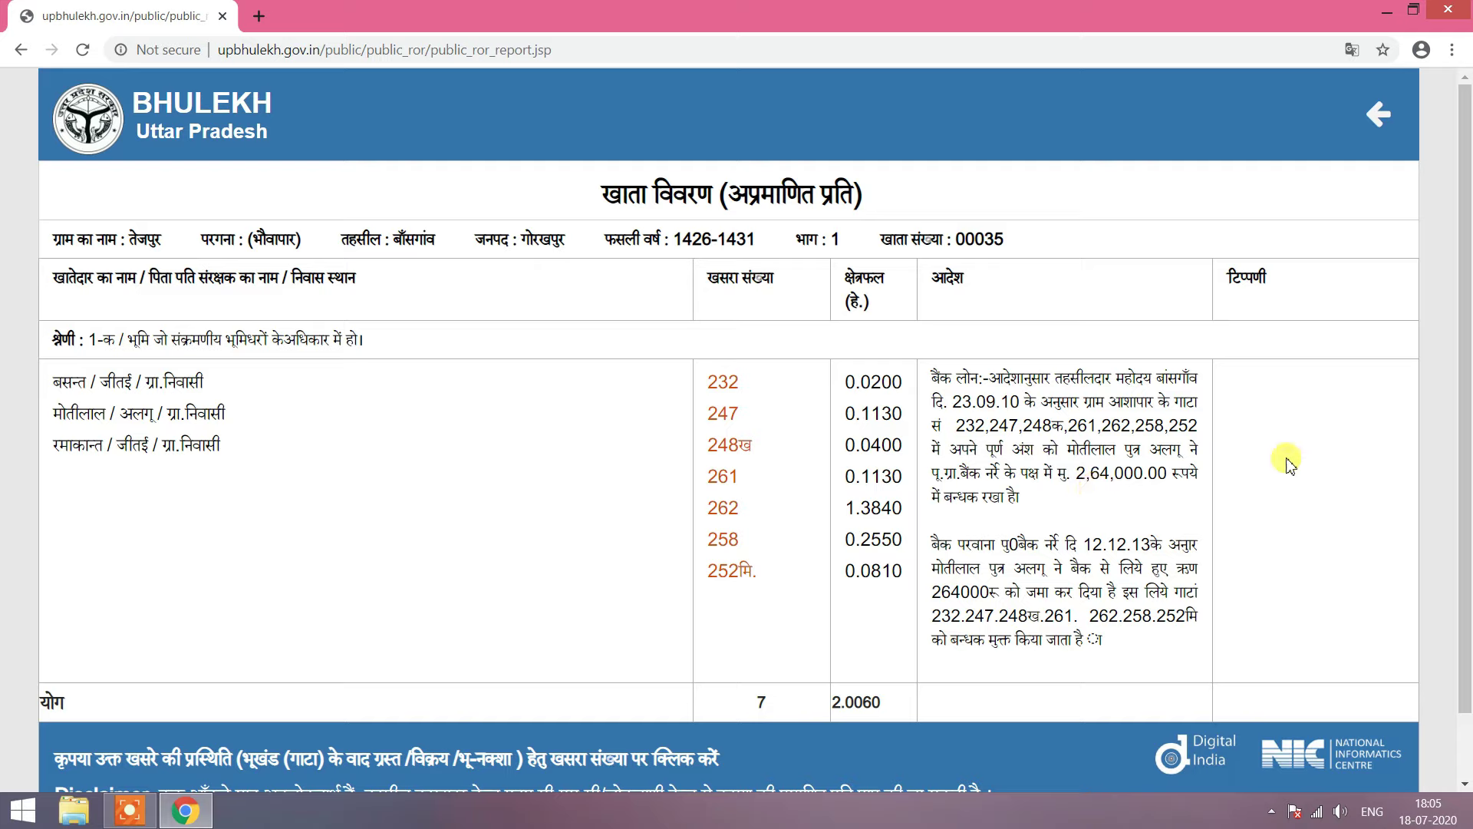
{"action": "scroll", "coordinate": [1297, 537], "scroll_direction": "down", "scroll_amount": 2}
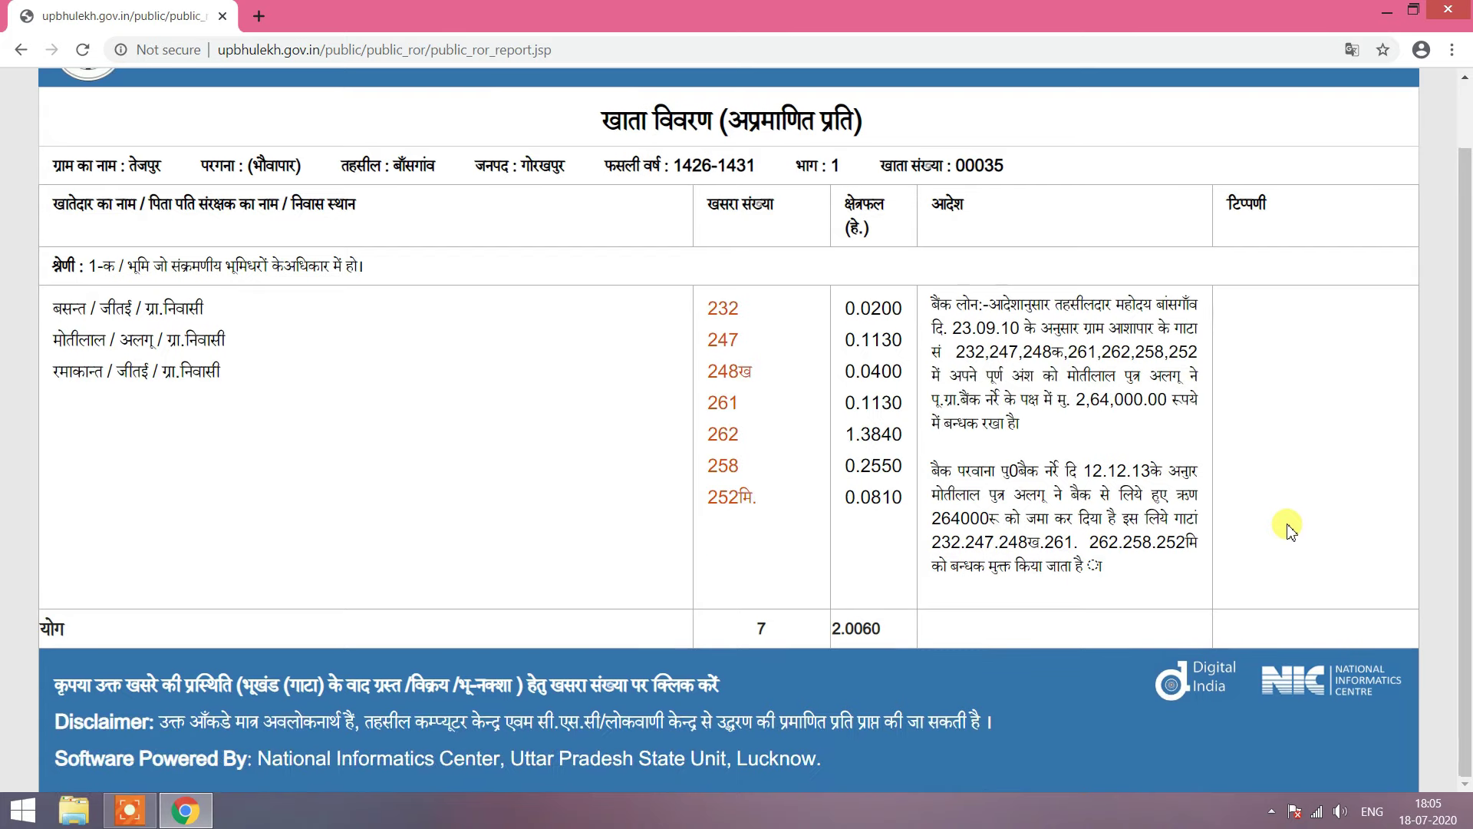
{"action": "scroll", "coordinate": [1289, 527], "scroll_direction": "up", "scroll_amount": 2}
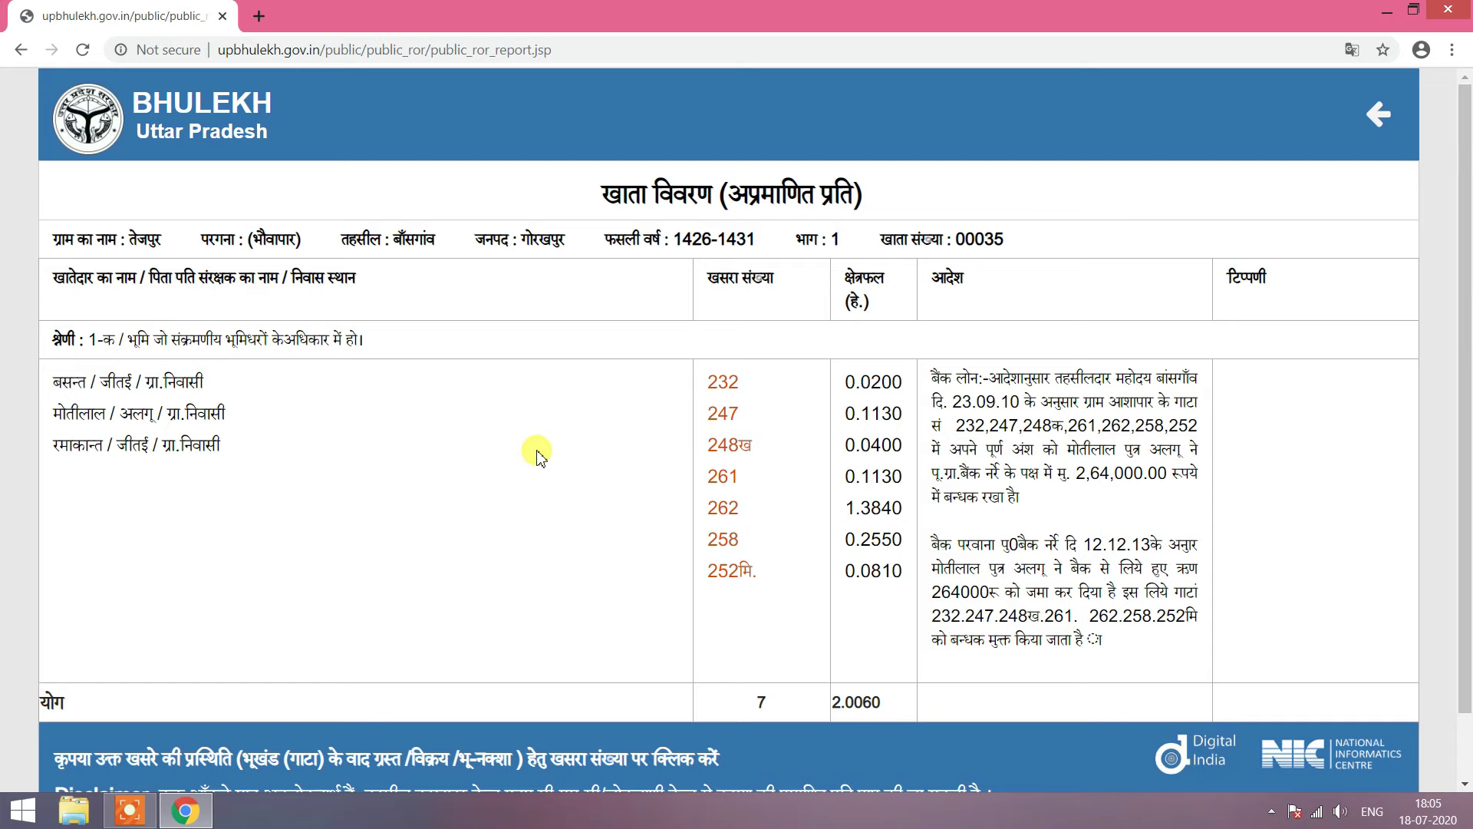
Step: Open Ctrl+P printing and set the destination to Save as PDF
{"action": "key", "text": "ctrl+p"}
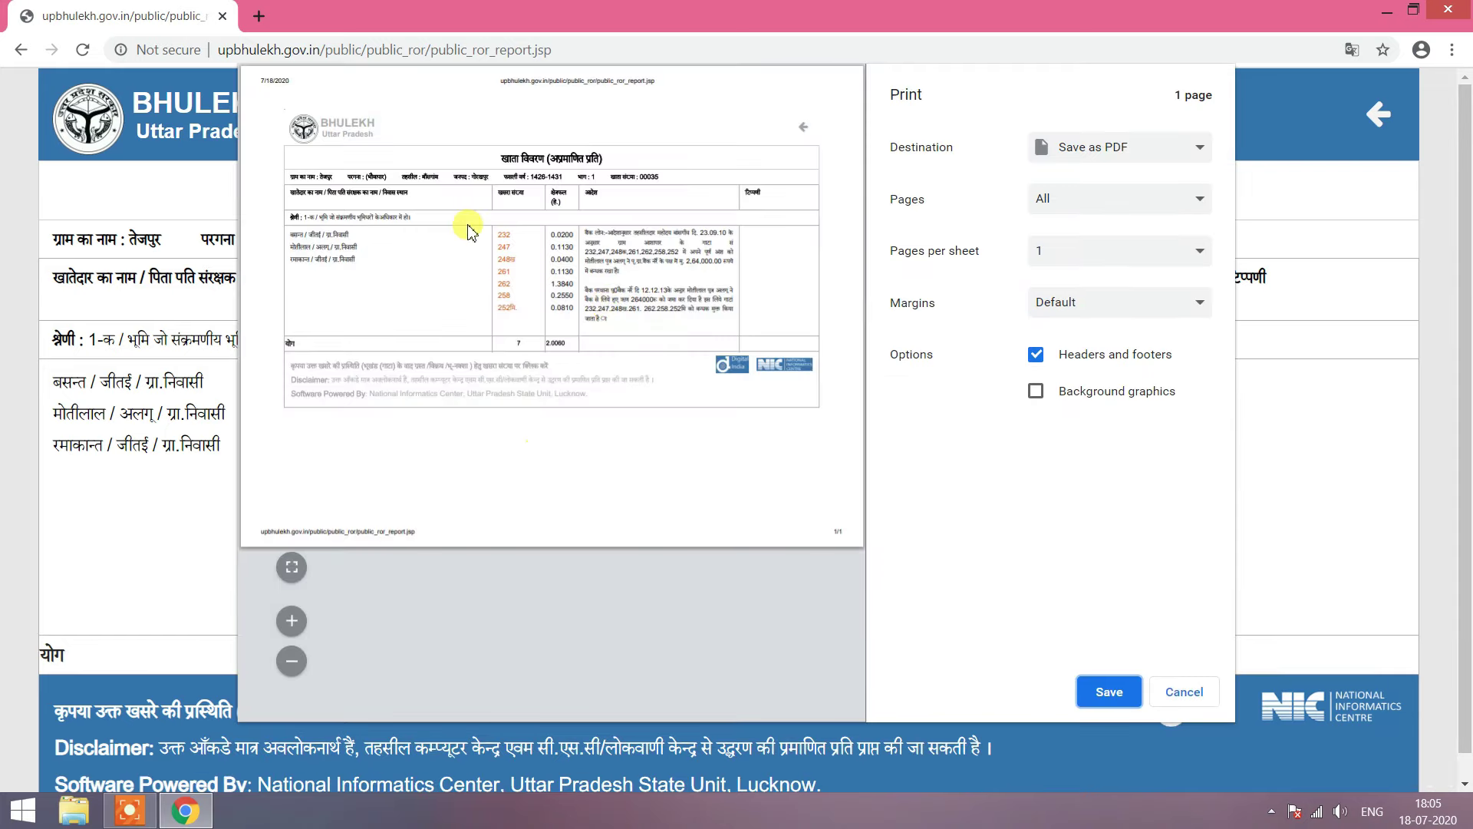
{"action": "left_click", "coordinate": [1121, 146]}
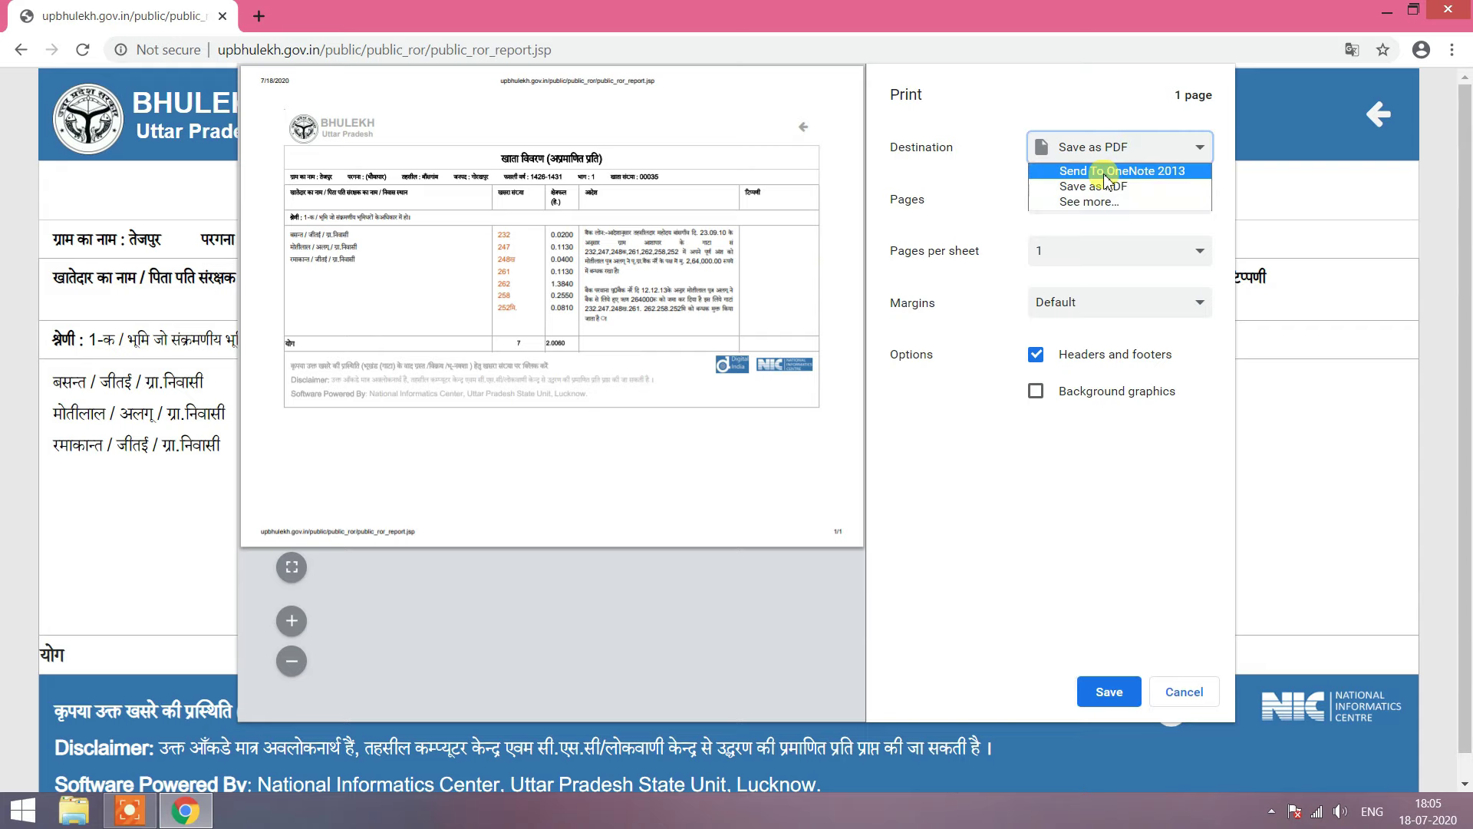
{"action": "left_click", "coordinate": [1106, 171]}
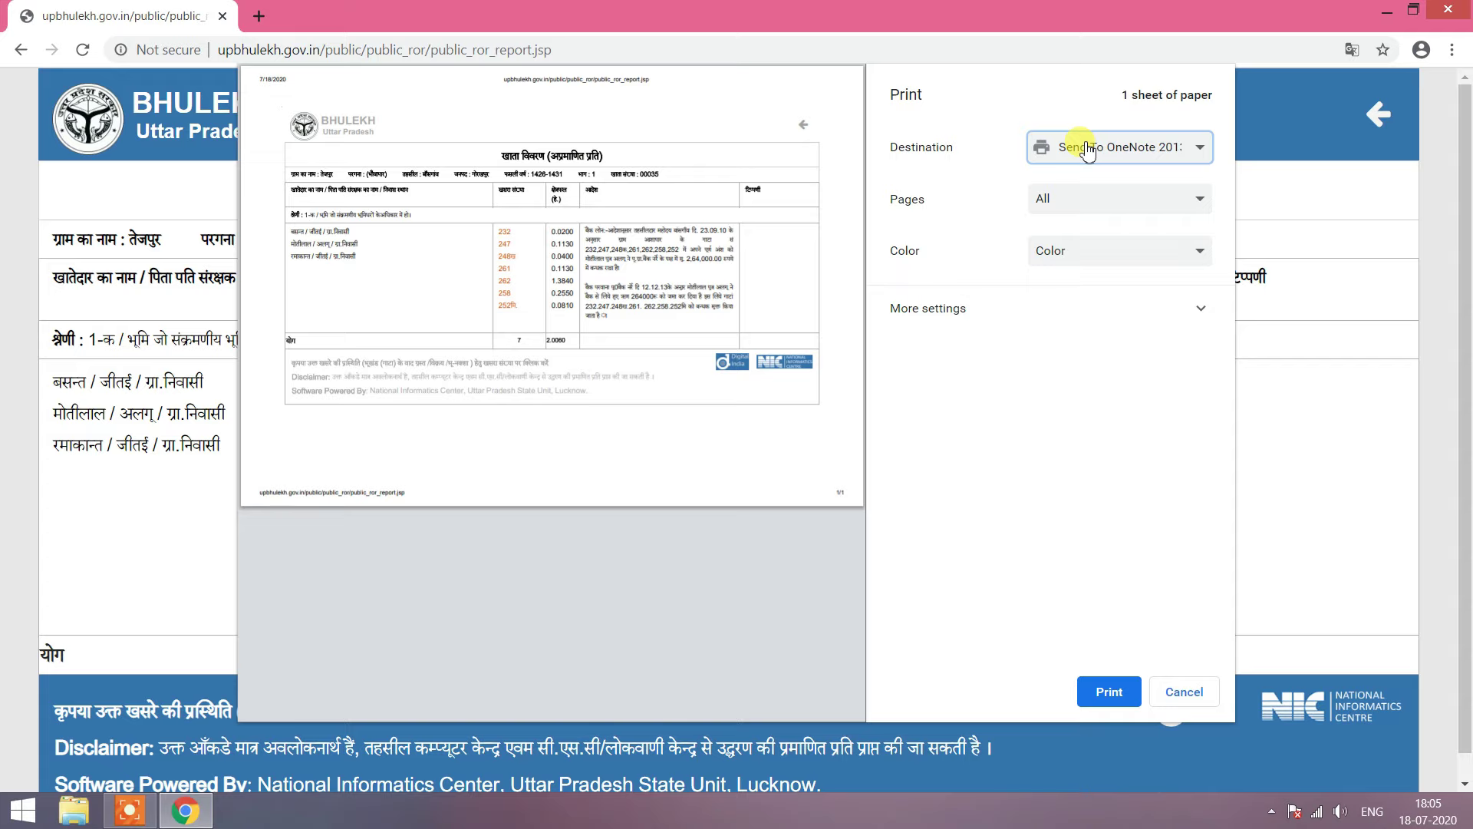
{"action": "left_click", "coordinate": [1087, 150]}
{"action": "left_click", "coordinate": [1084, 147]}
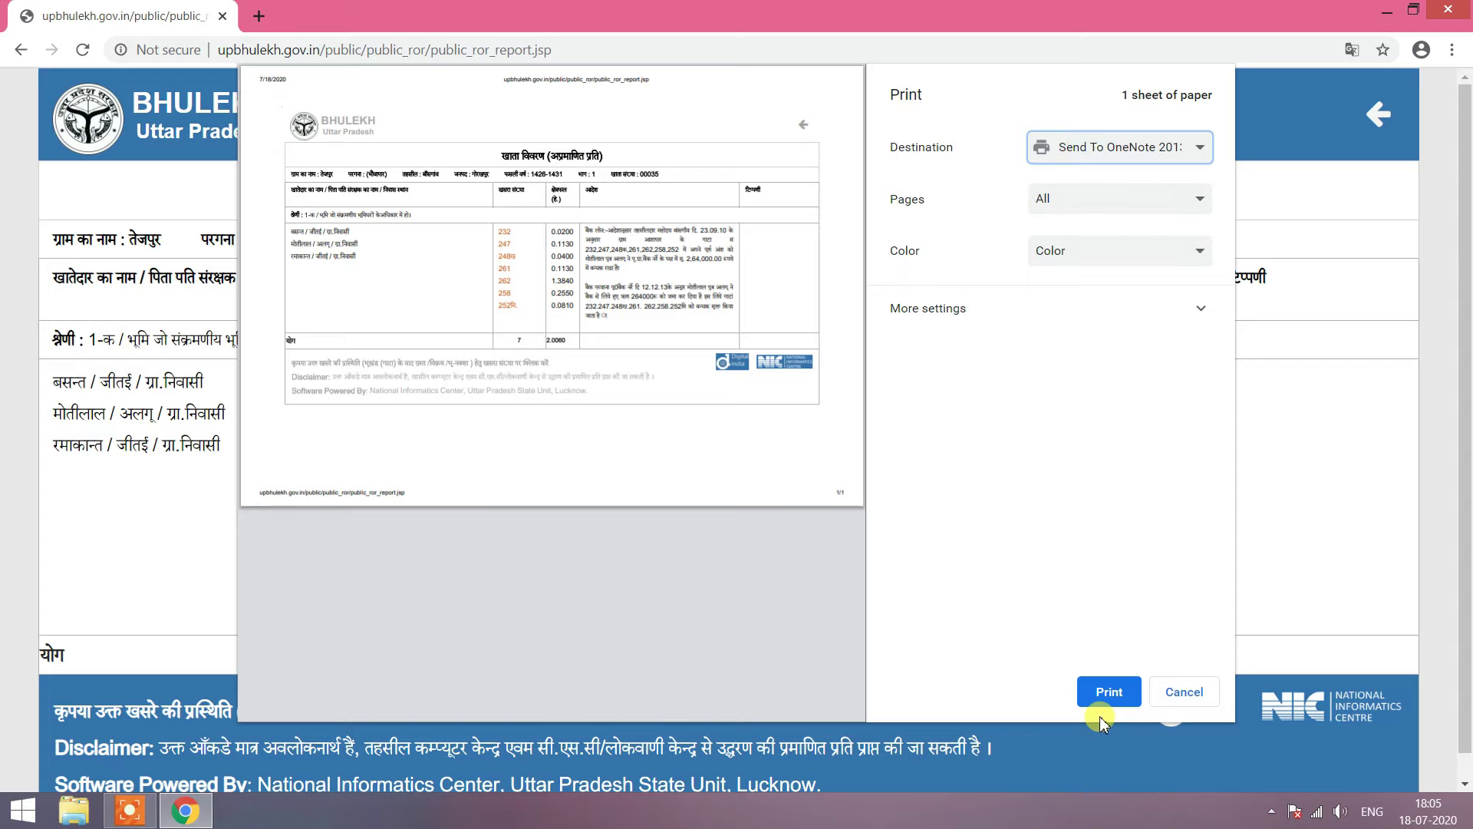
{"action": "left_click", "coordinate": [1086, 152]}
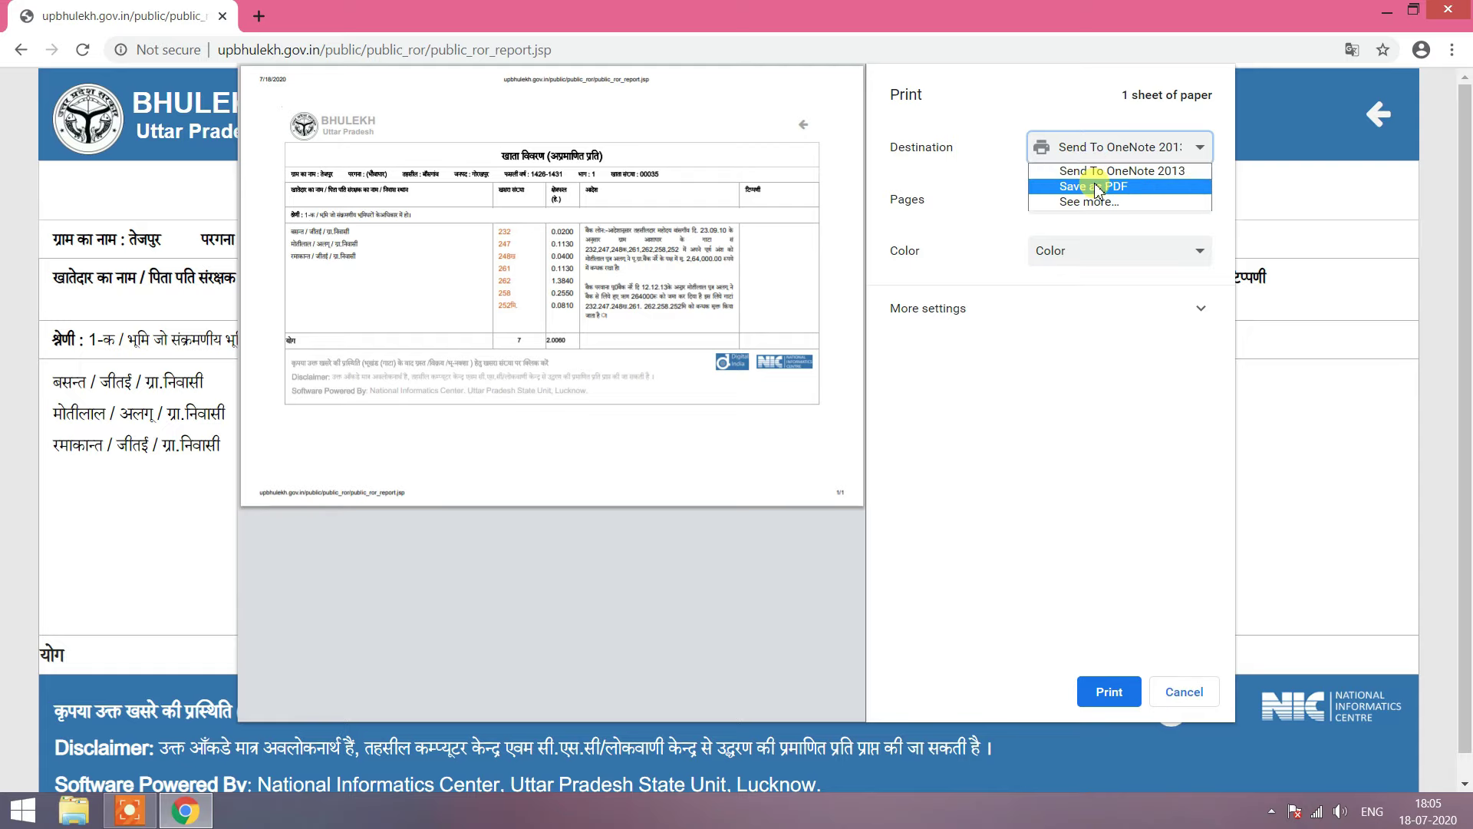
{"action": "left_click", "coordinate": [1099, 189]}
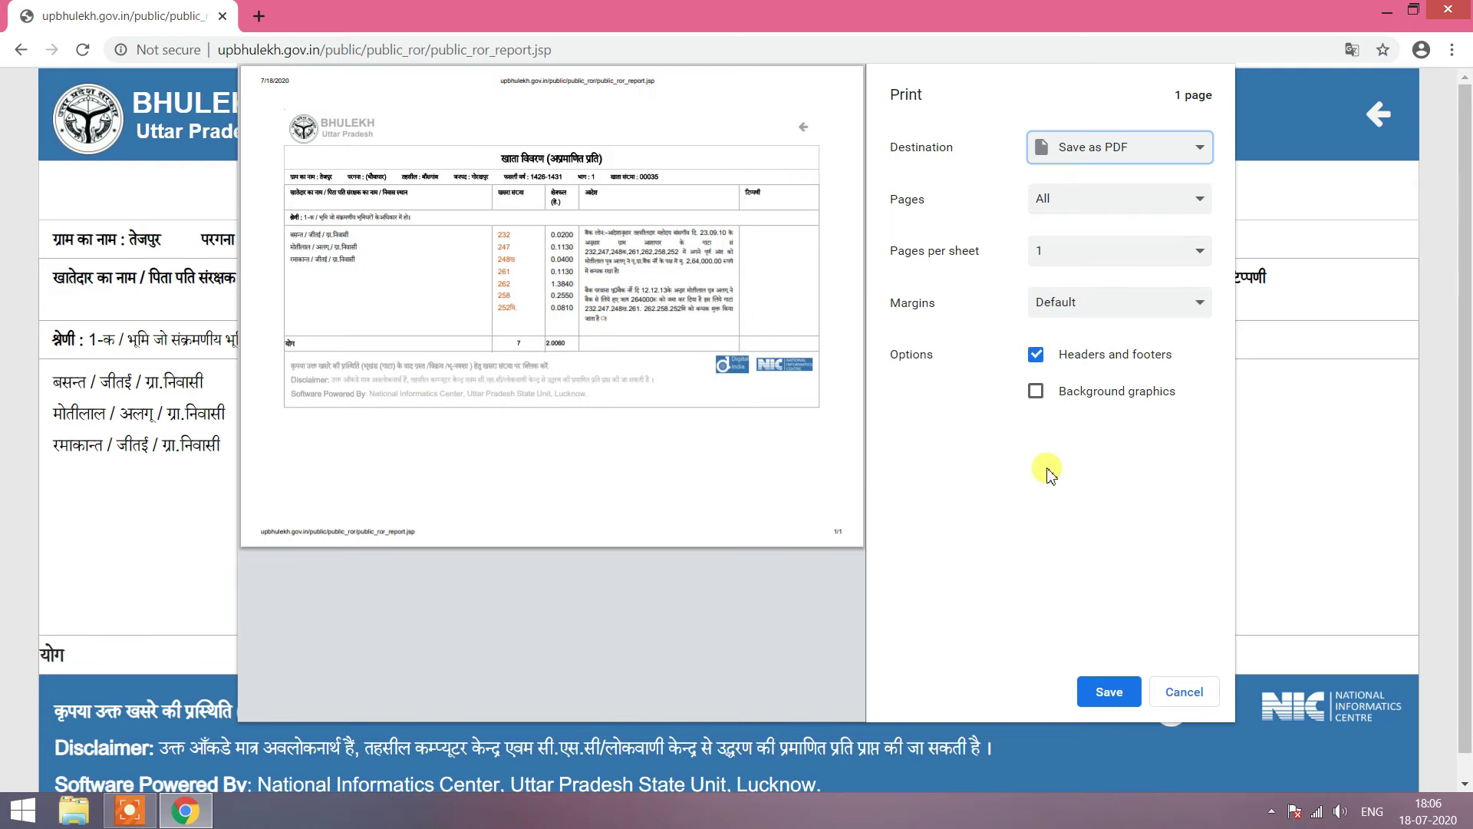
Step: Save the record as public_ror_report in Downloads, replacing the existing PDF
{"action": "left_click", "coordinate": [1114, 694]}
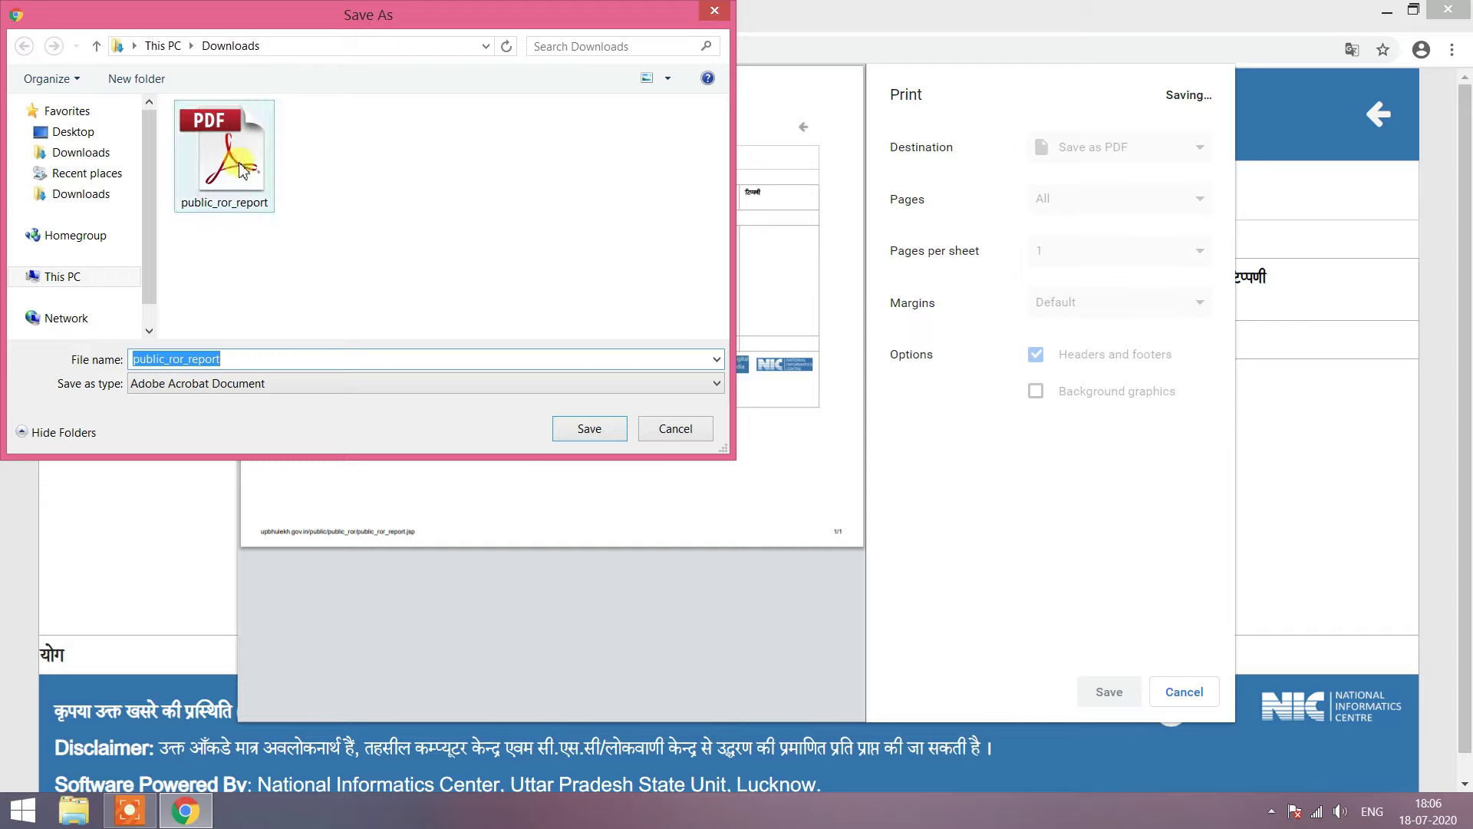
{"action": "left_click", "coordinate": [75, 156]}
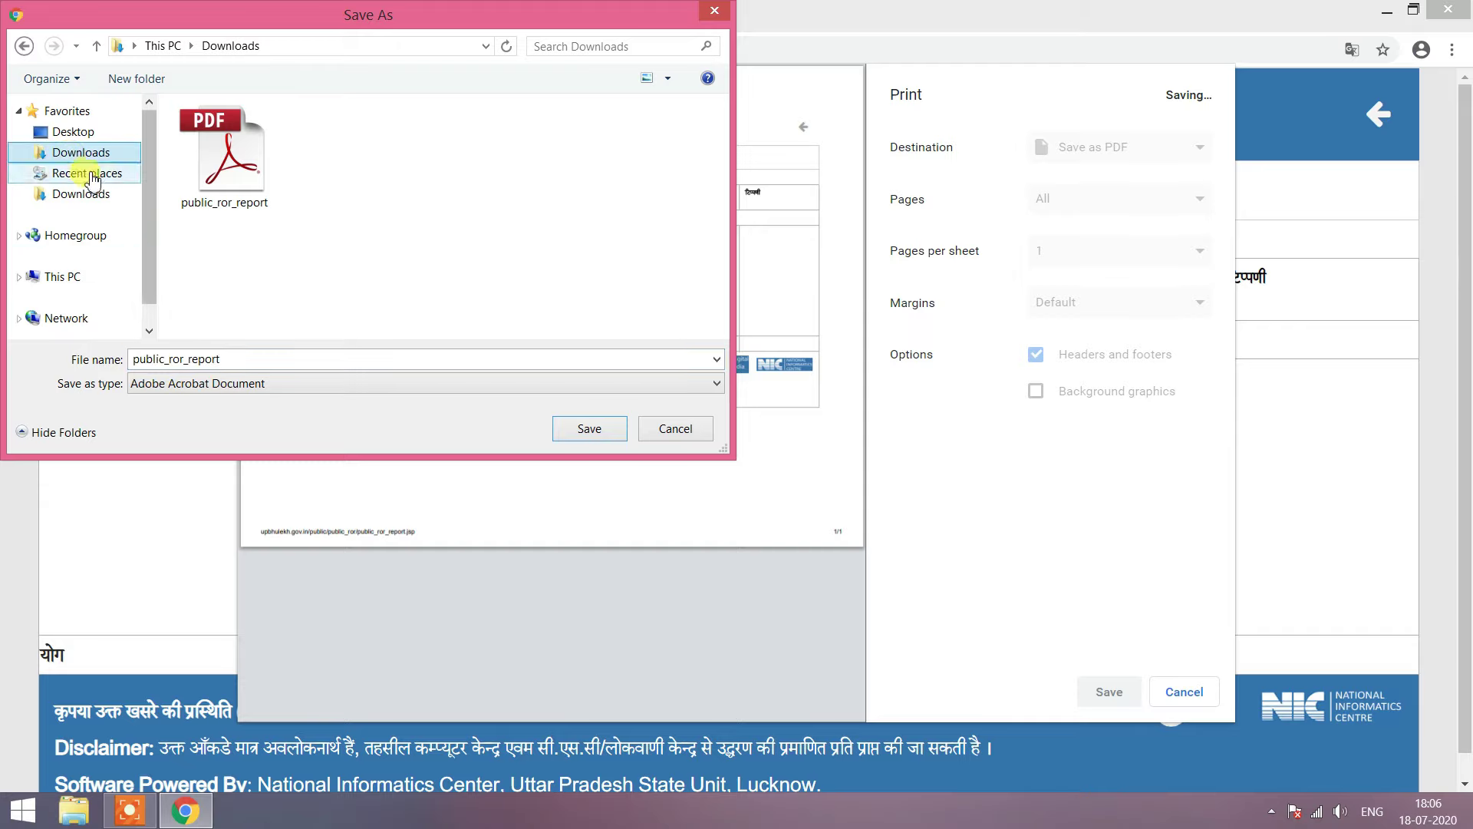
{"action": "left_click", "coordinate": [599, 429]}
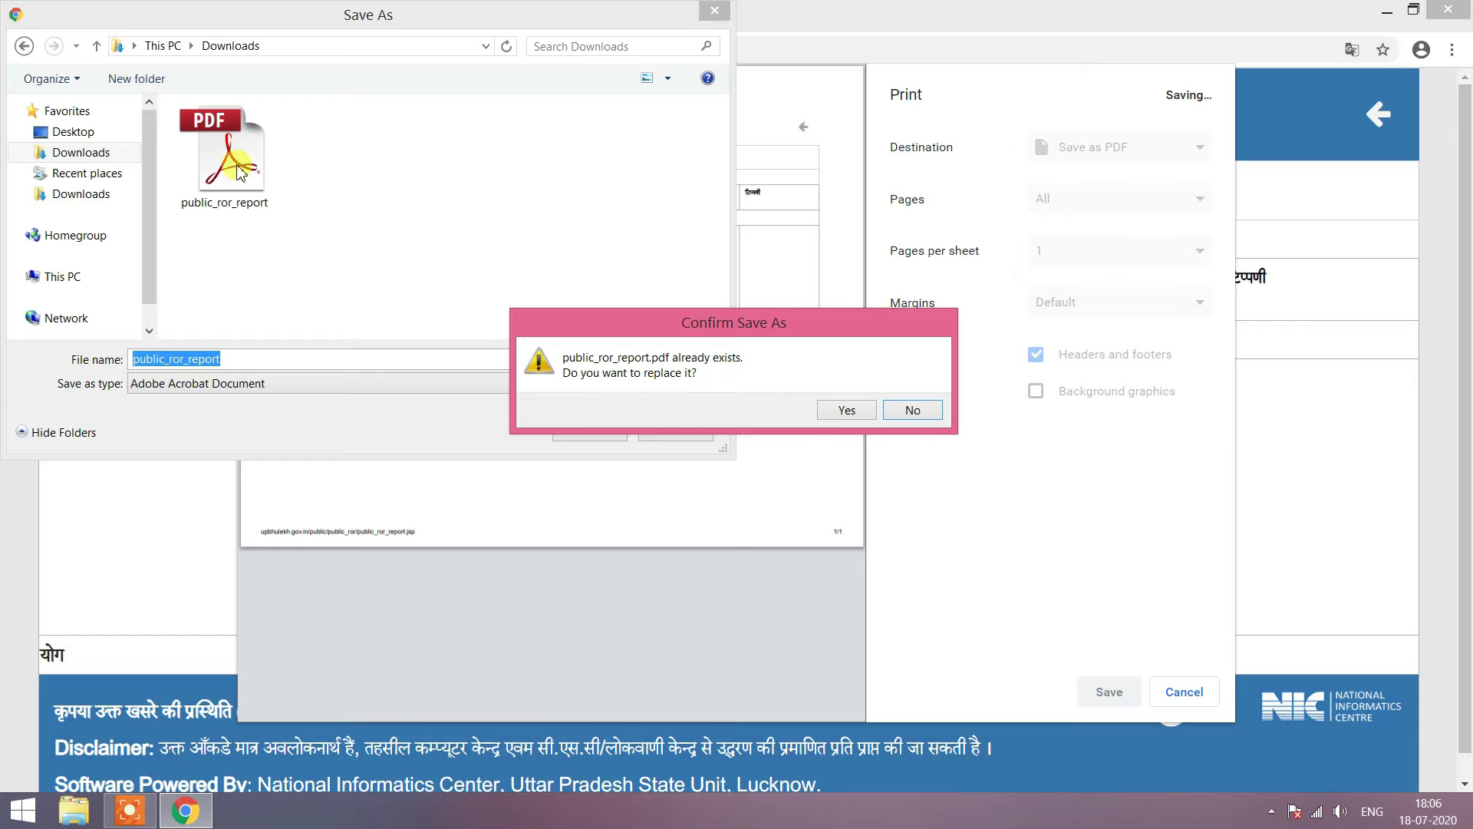
{"action": "left_click", "coordinate": [837, 410]}
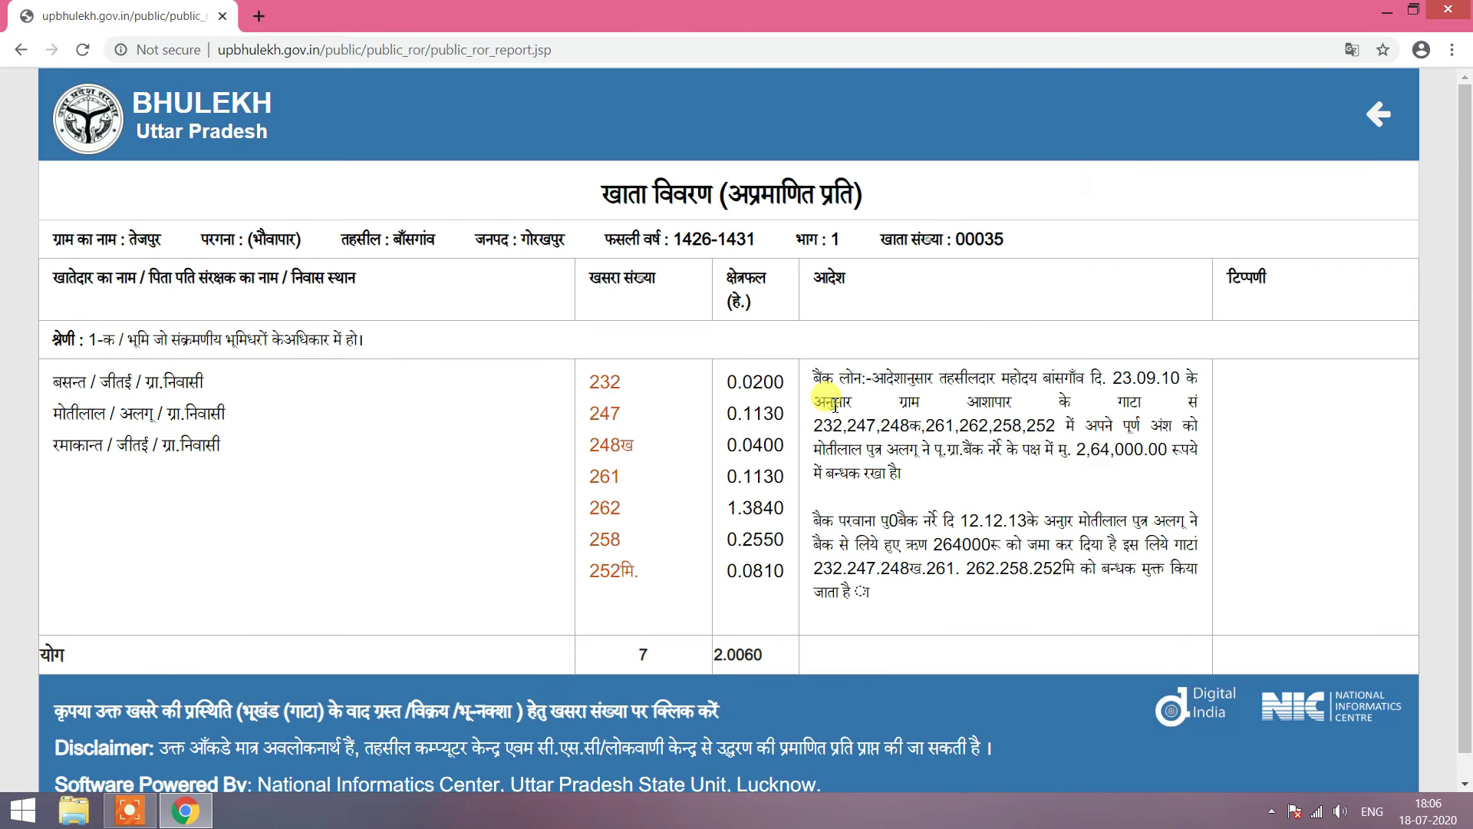